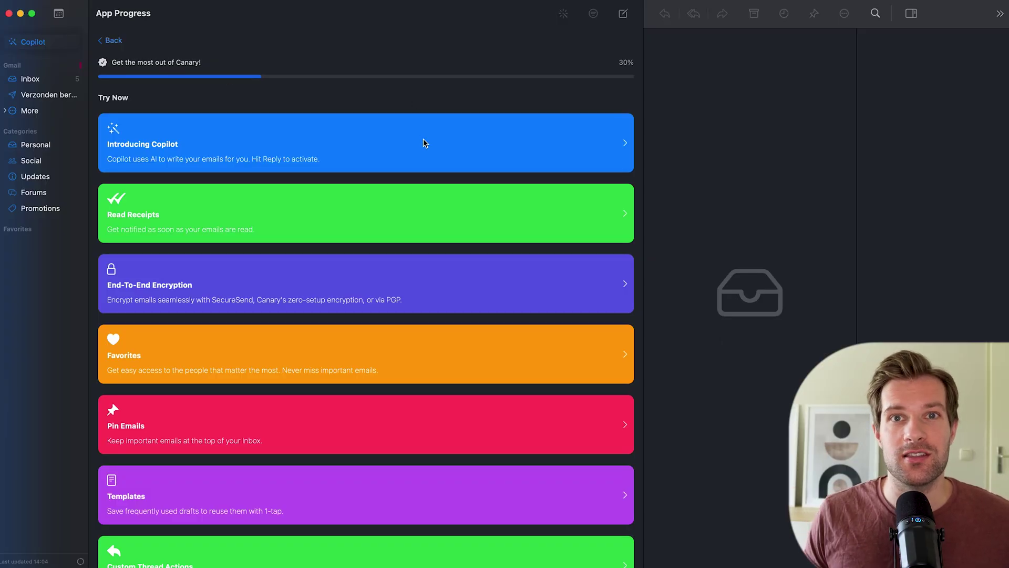
Have Copilot draft a new email greeting video viewers with a joke, completing Introducing Copilot
scroll(424, 141, down, 2)
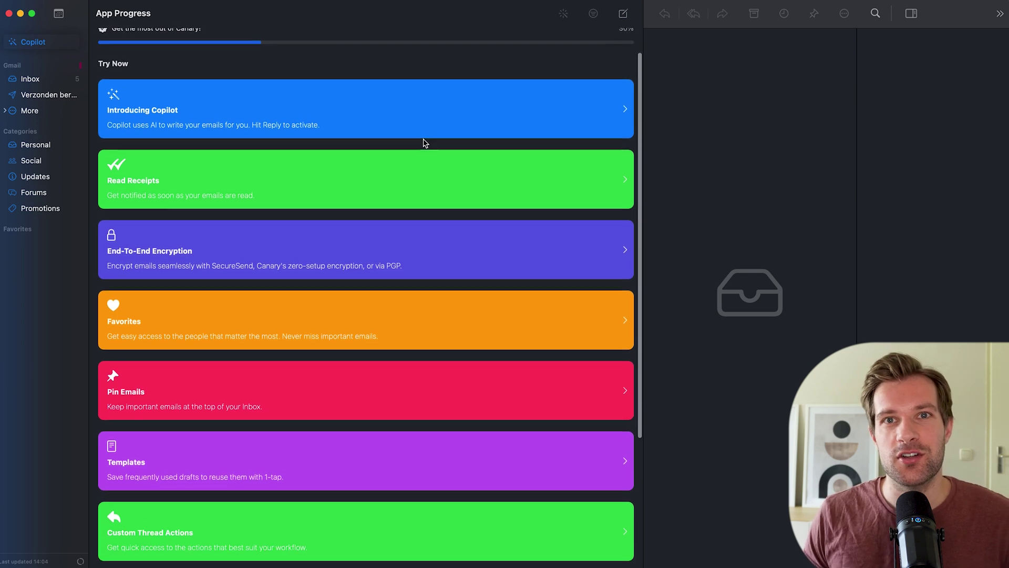
click(205, 127)
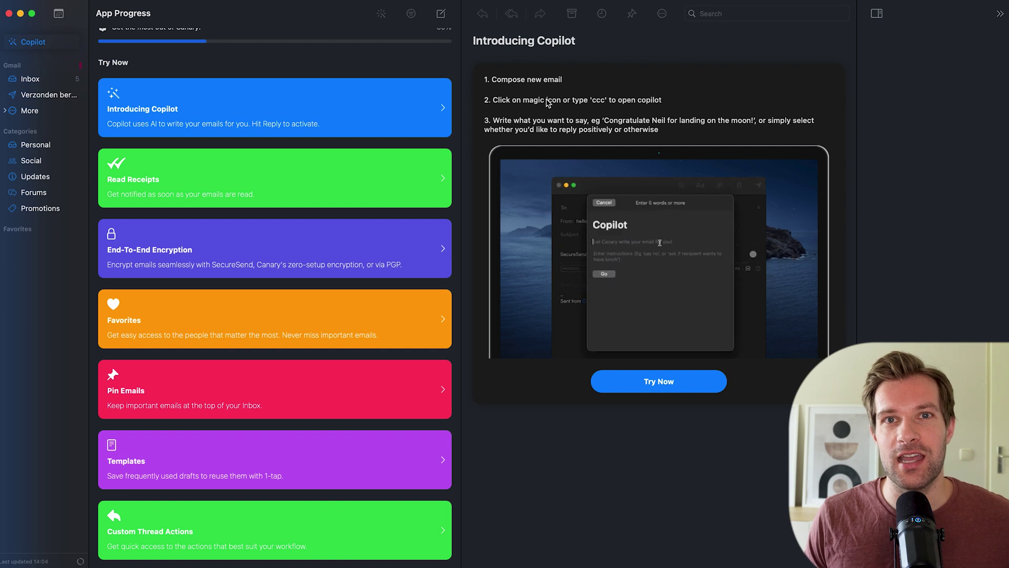
key(super+n)
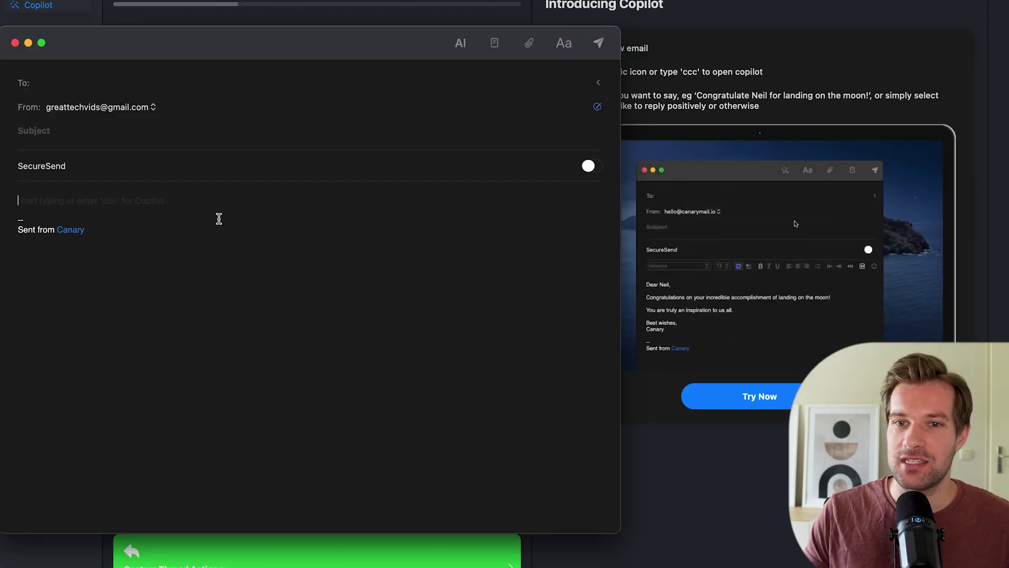
text(ccc)
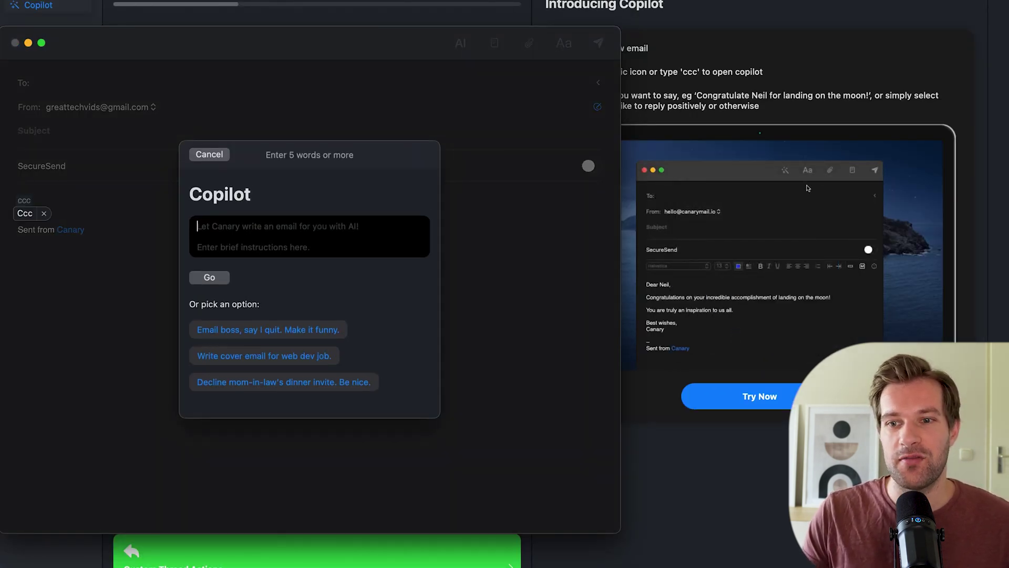
text(Say hi to)
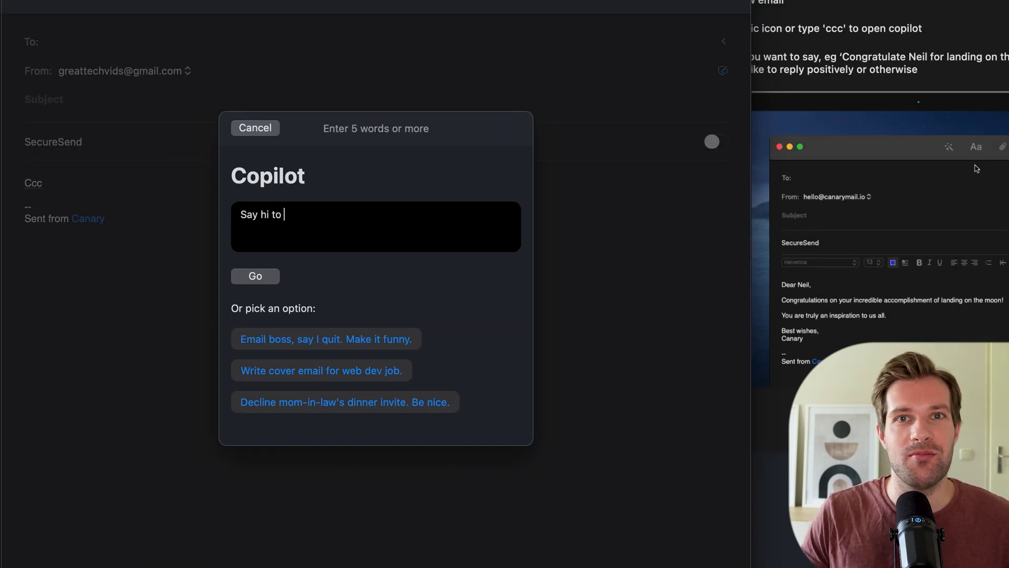
text( viewers of a video on this tool, make a joke opening!)
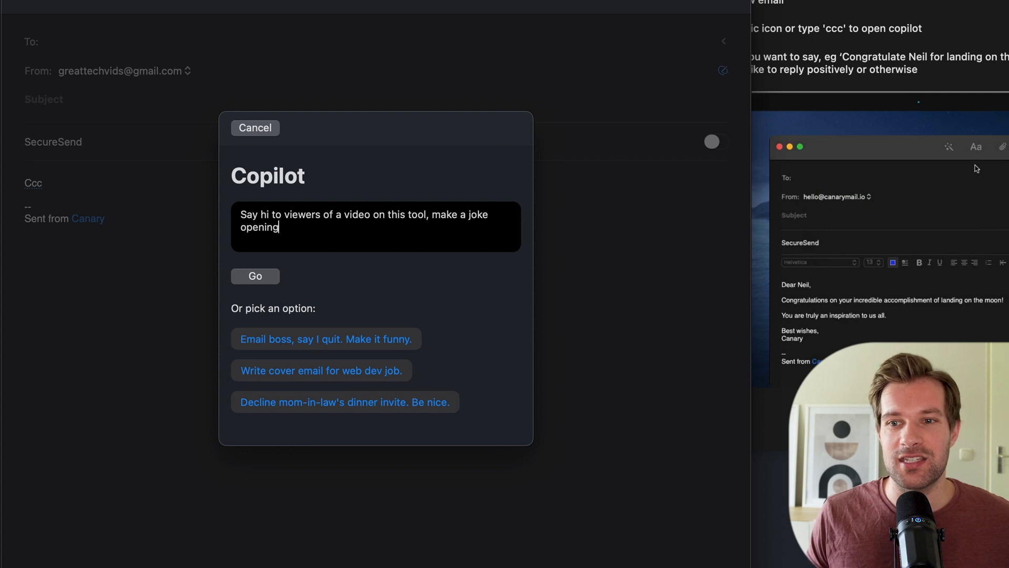
click(255, 278)
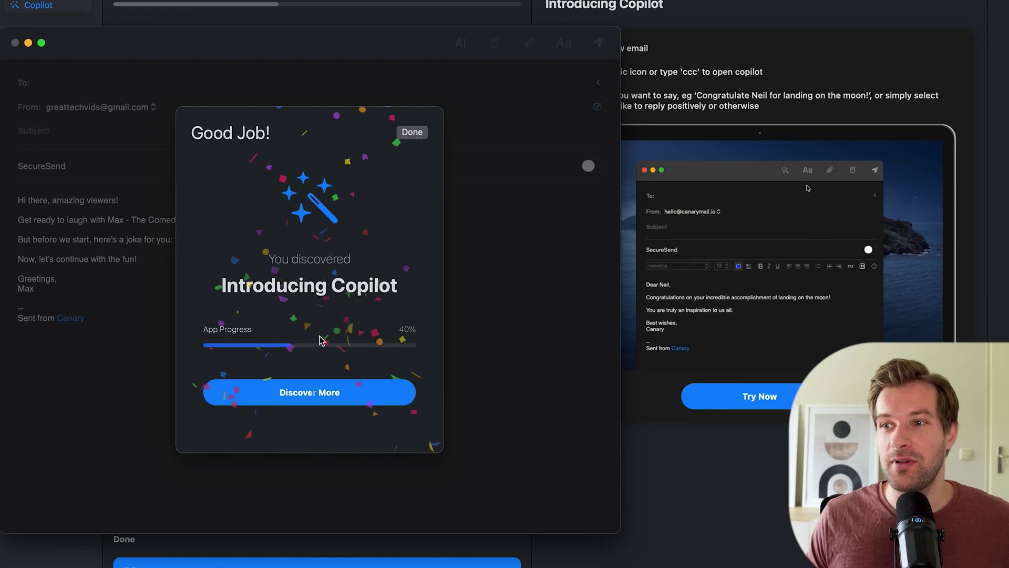
click(293, 402)
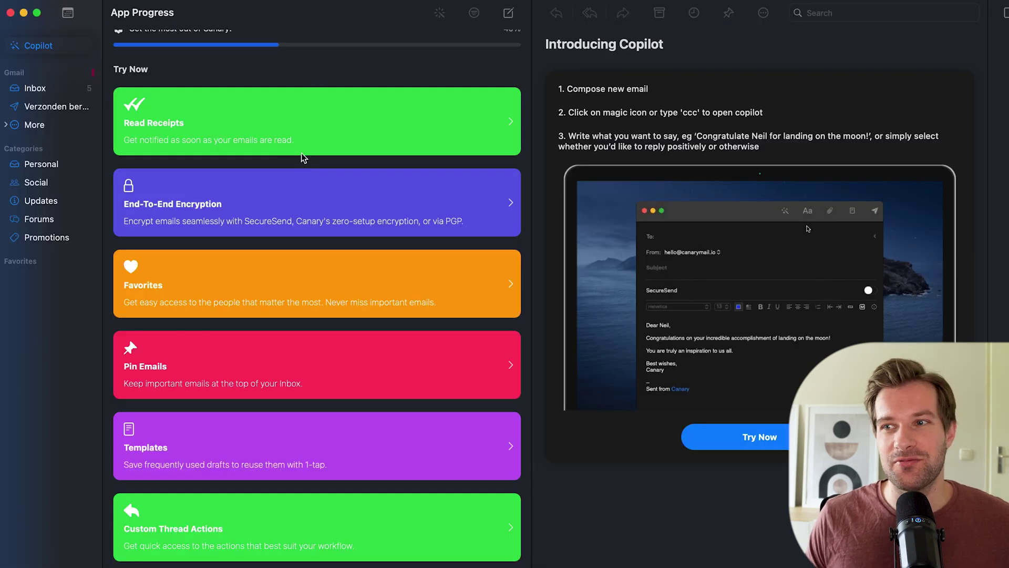
Try the Read Receipts feature in Copilot and open the Read Receipt Test result
scroll(312, 138, up, 2)
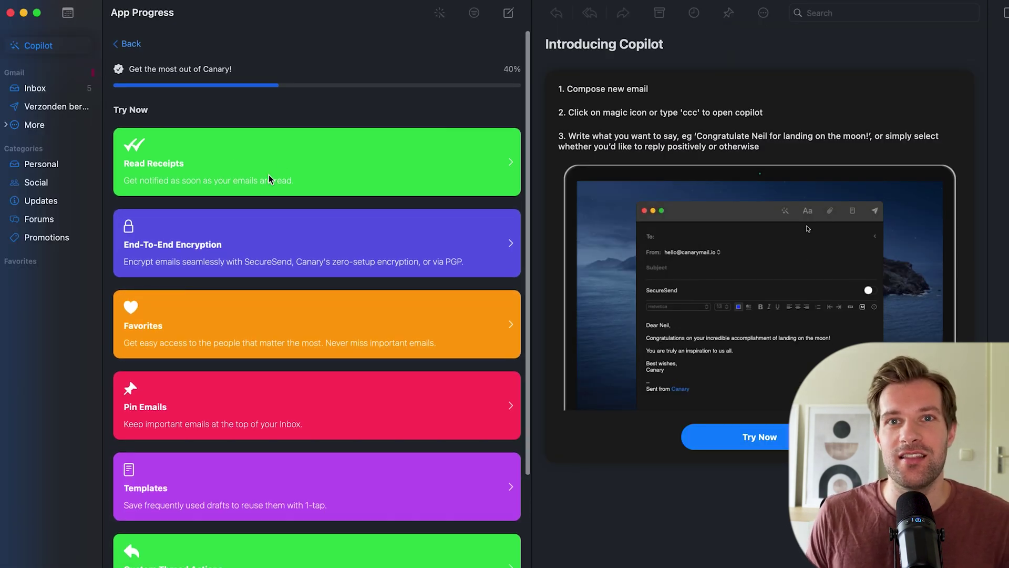
click(268, 176)
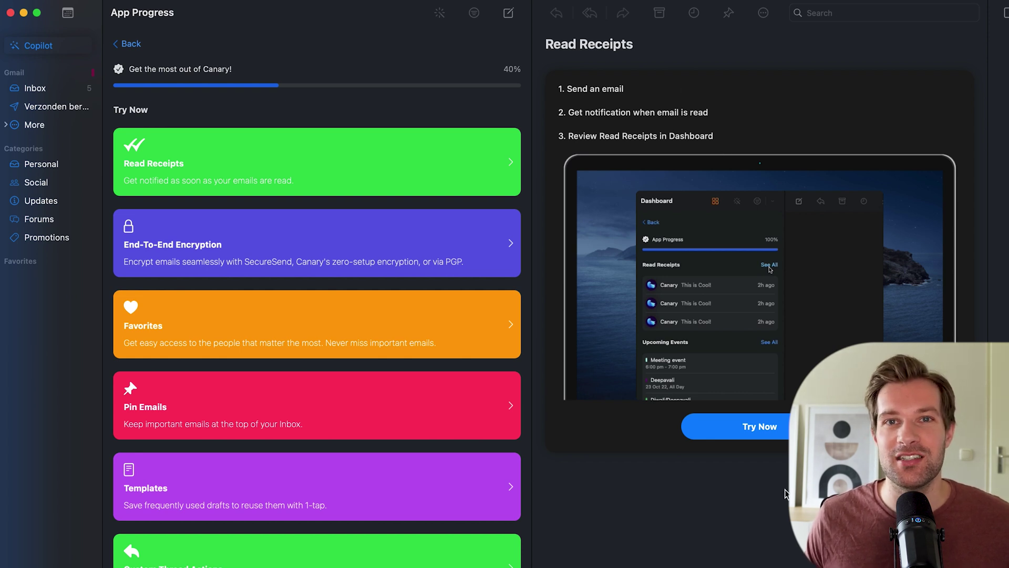
click(768, 420)
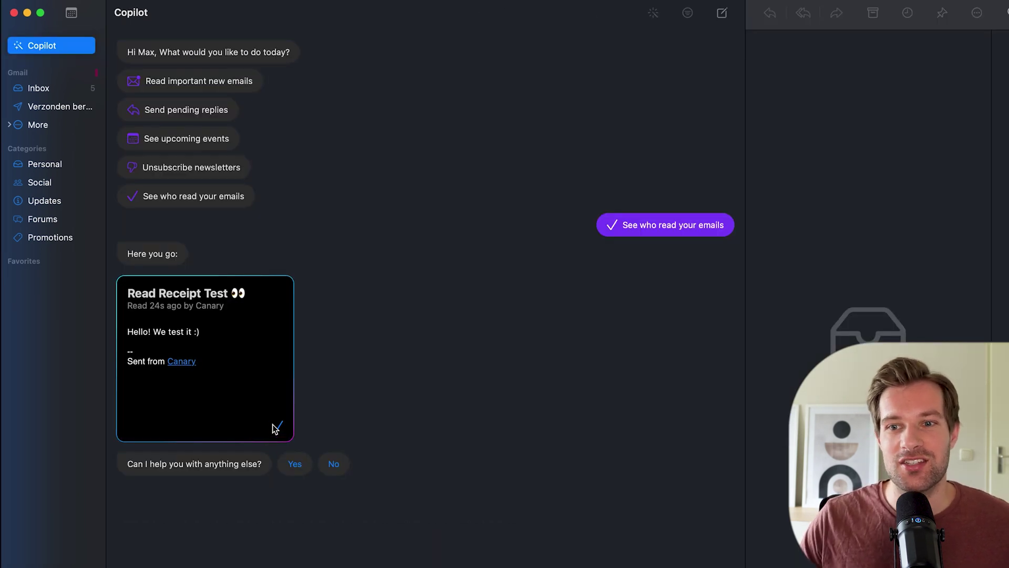
click(161, 327)
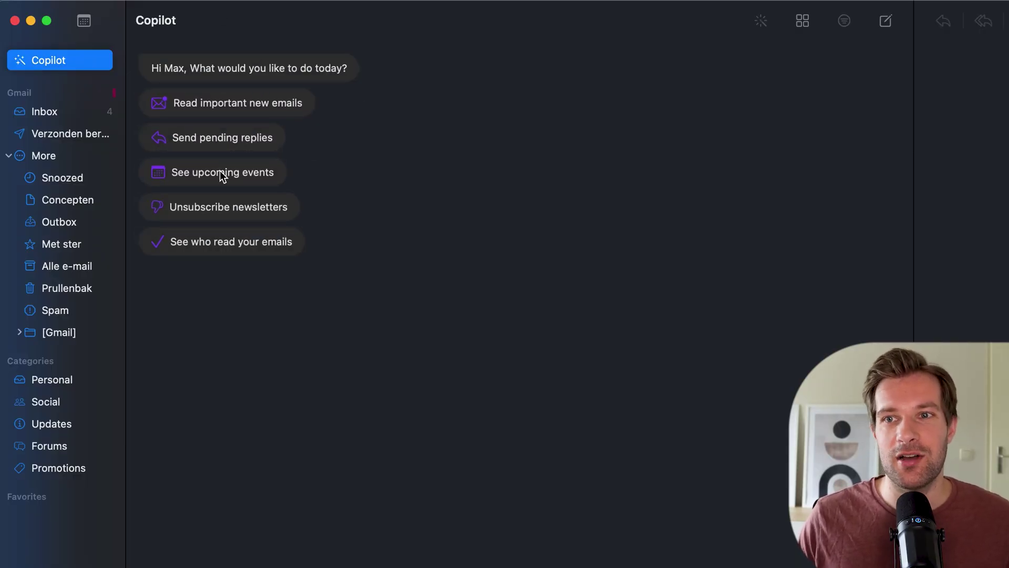
Ask Copilot to unsubscribe from newsletters via the suggested chip
click(230, 208)
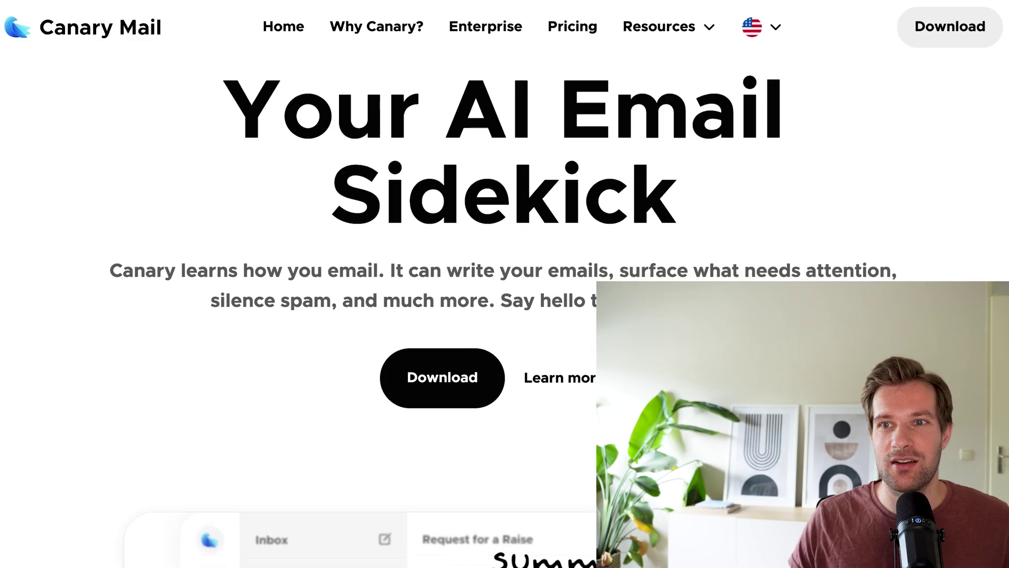
scroll(422, 306, down, 1)
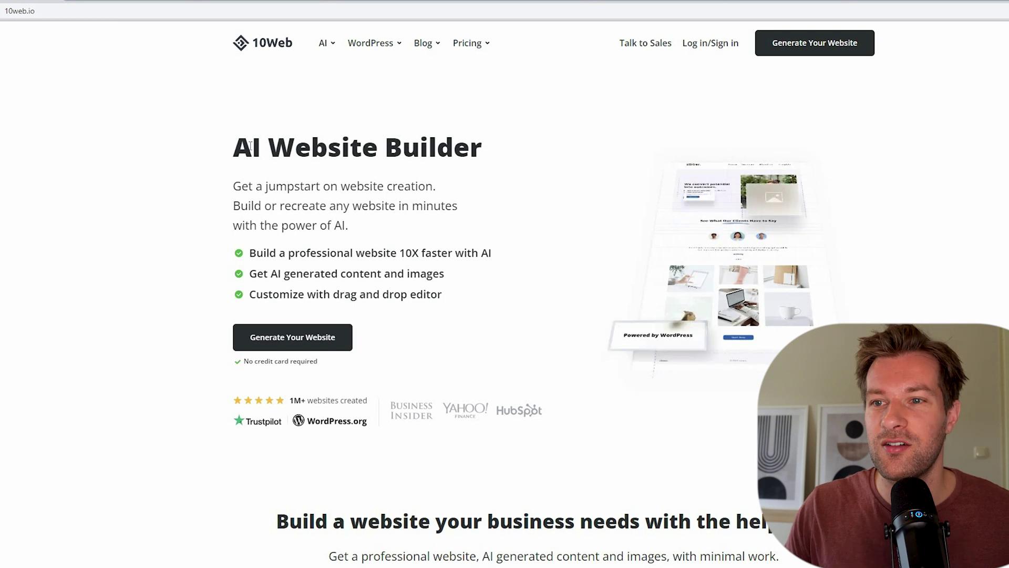
Start generating a website, choosing to create a new website with AI over converting WordPress
drag(232, 186, 437, 187)
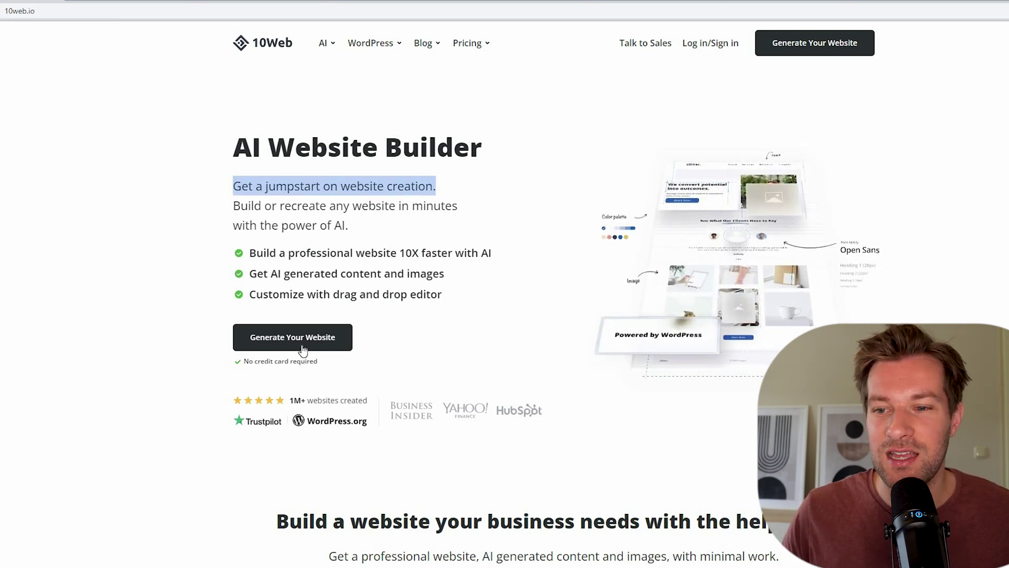
click(323, 321)
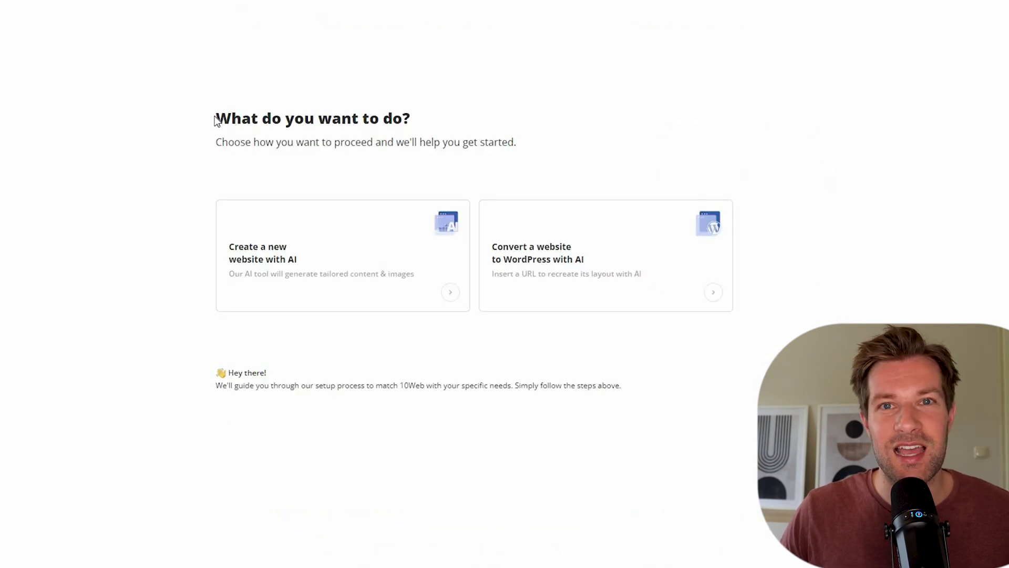
click(281, 264)
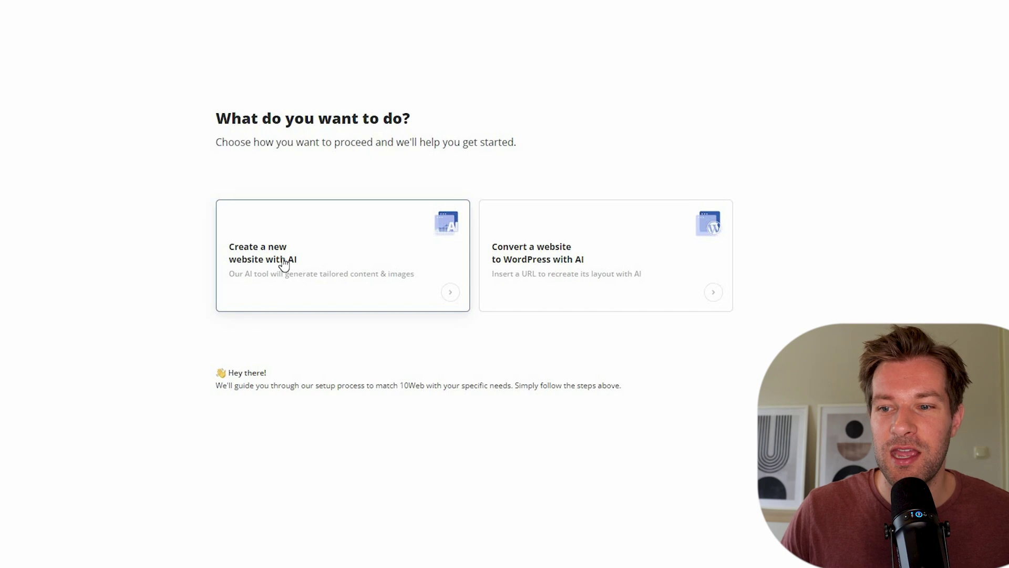
click(630, 258)
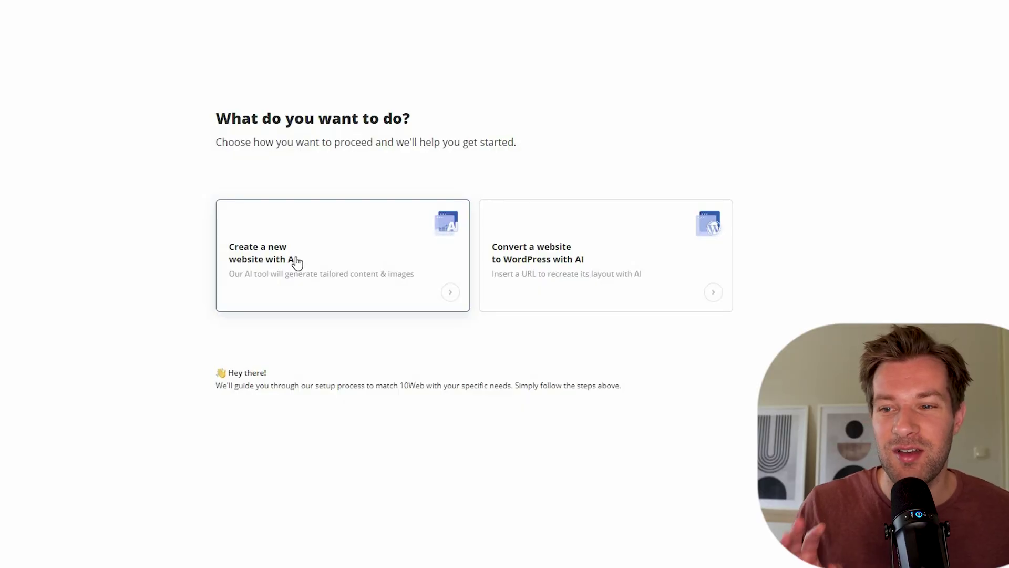
click(345, 273)
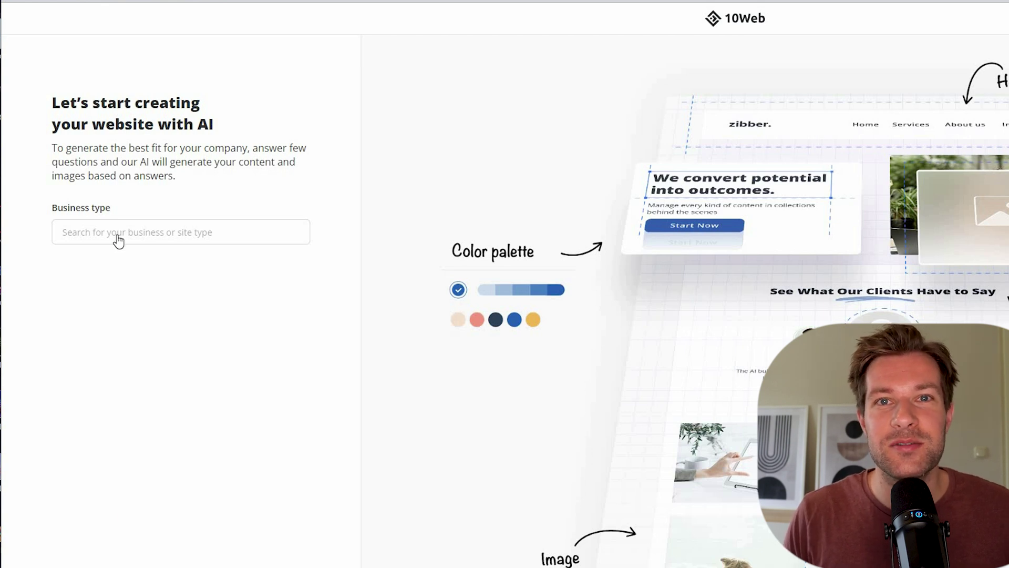
Pick Author & Writer business type, Clean style's dark advertising agency template, and company name Maximize
click(158, 236)
text(te)
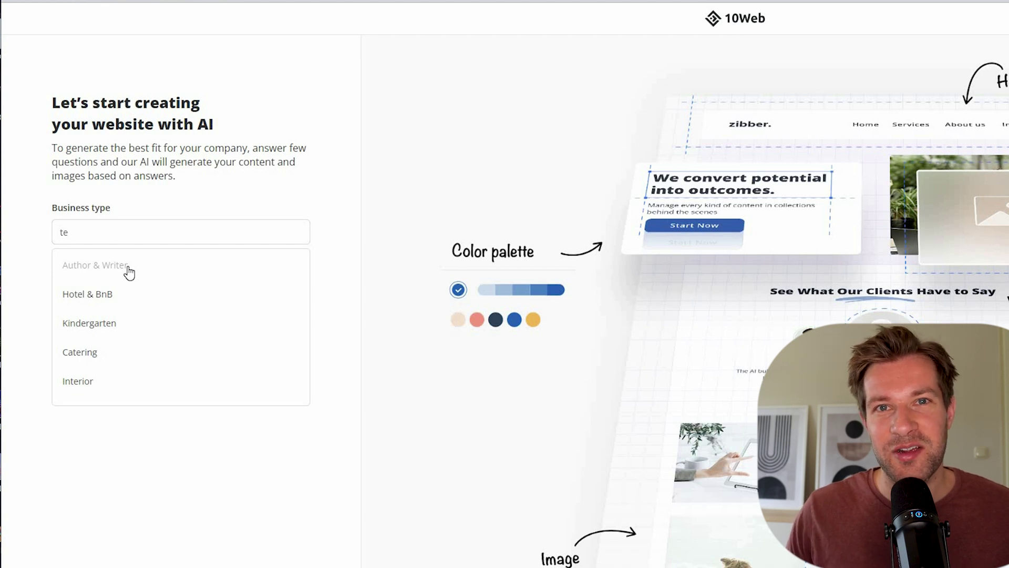
key(Return)
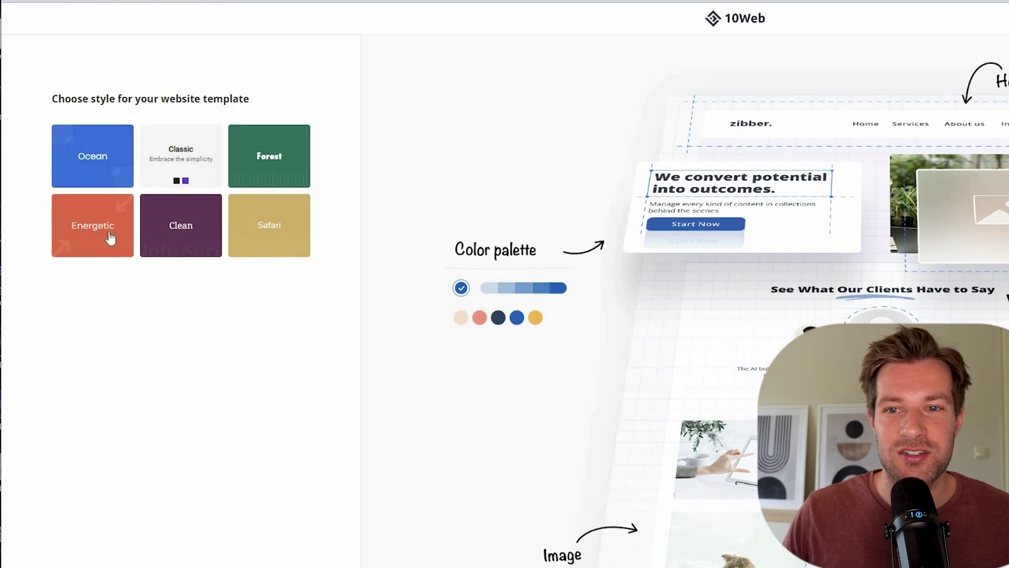
click(185, 253)
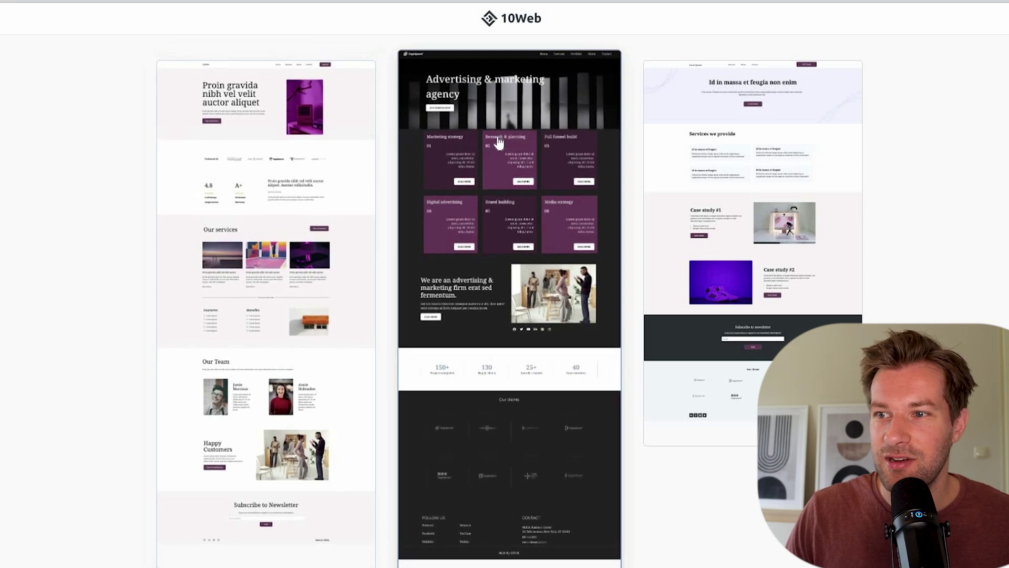
click(511, 204)
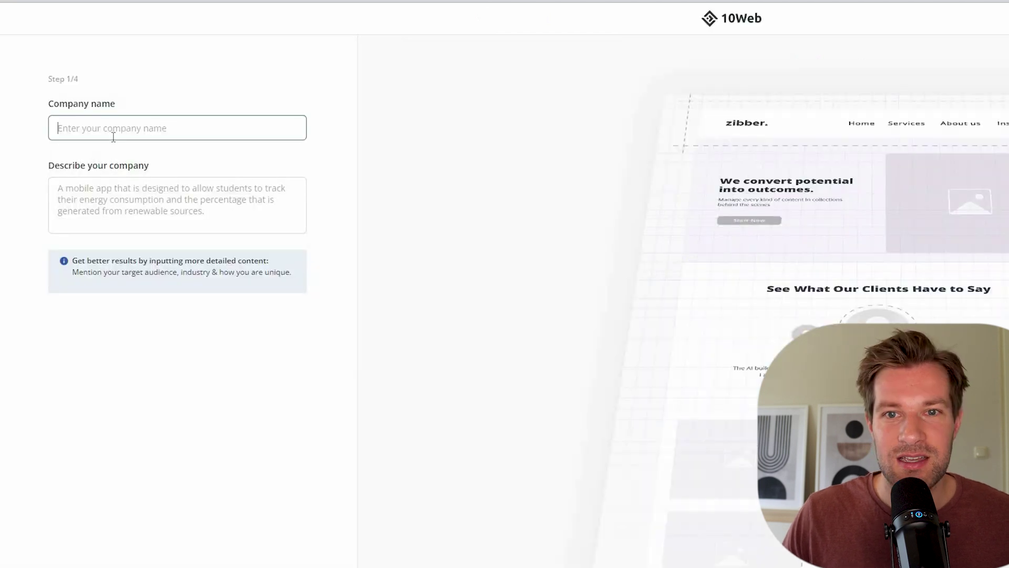
text(Maximize)
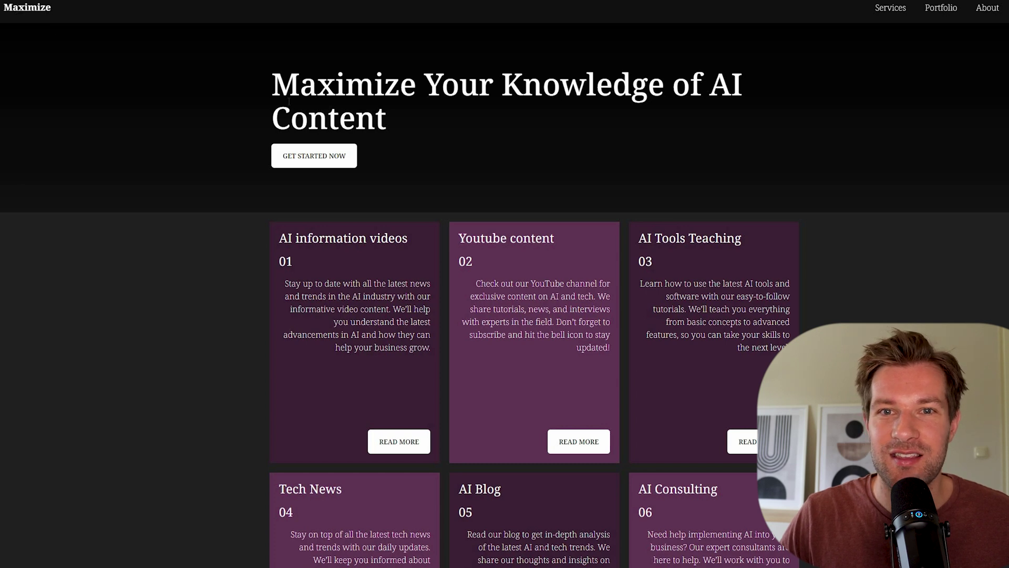
scroll(342, 87, down, 3)
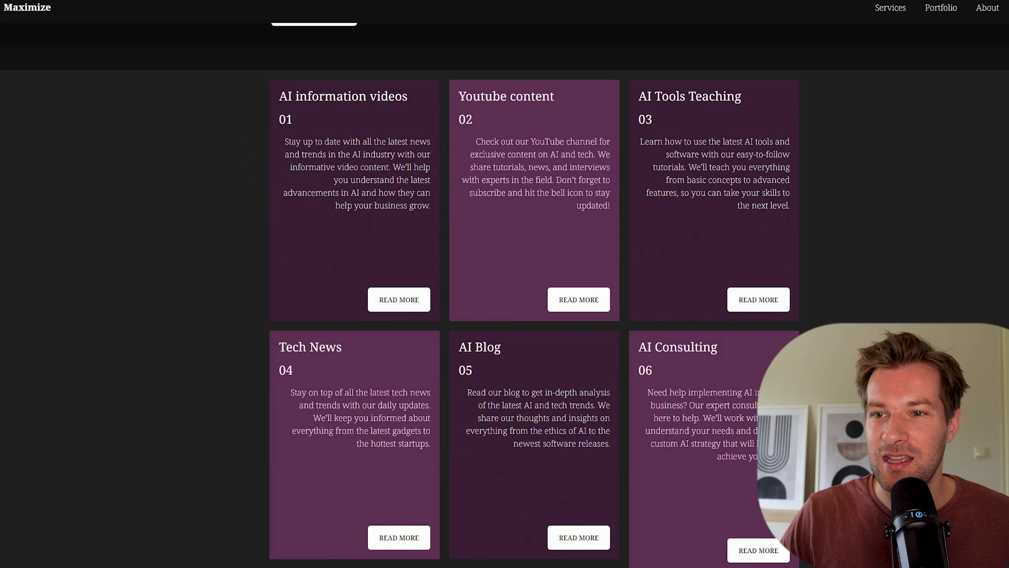
drag(459, 96, 509, 96)
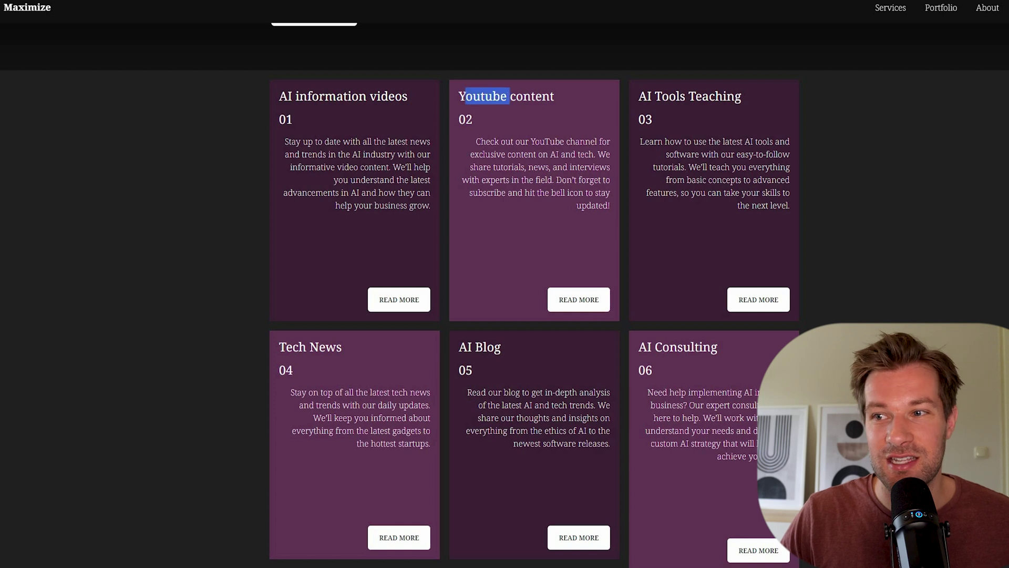
drag(590, 210, 491, 143)
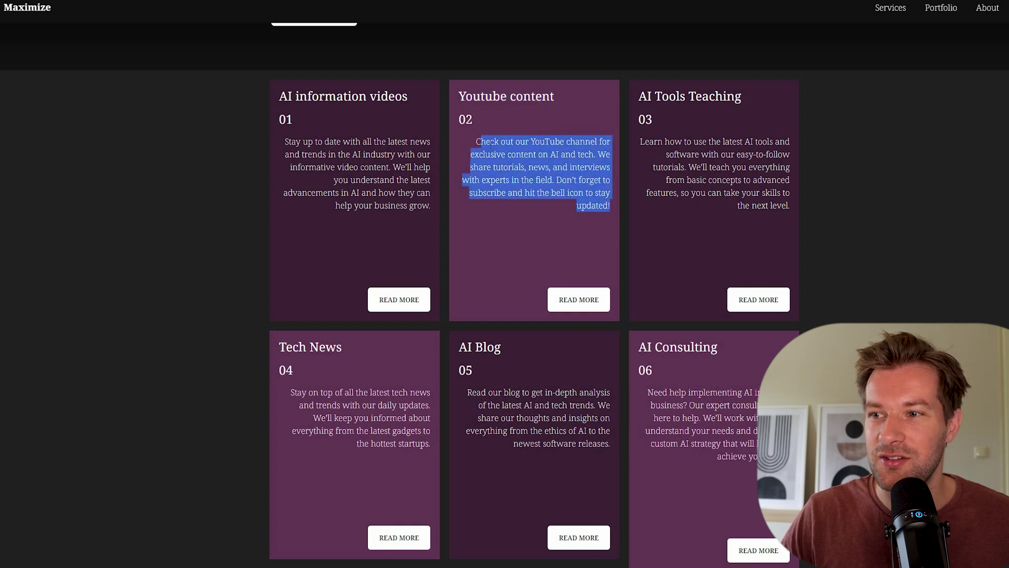
scroll(506, 156, down, 9)
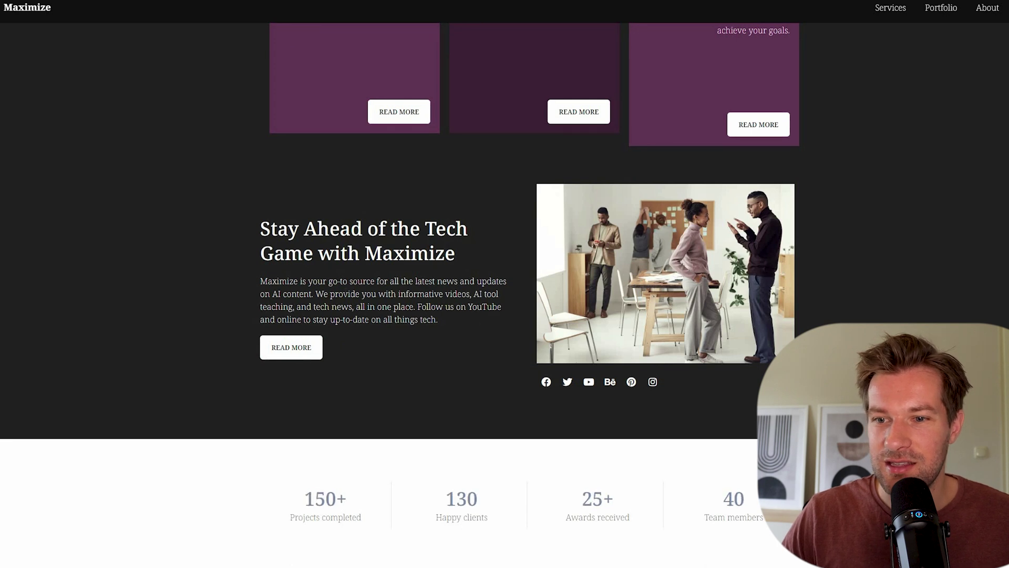
scroll(587, 259, up, 3)
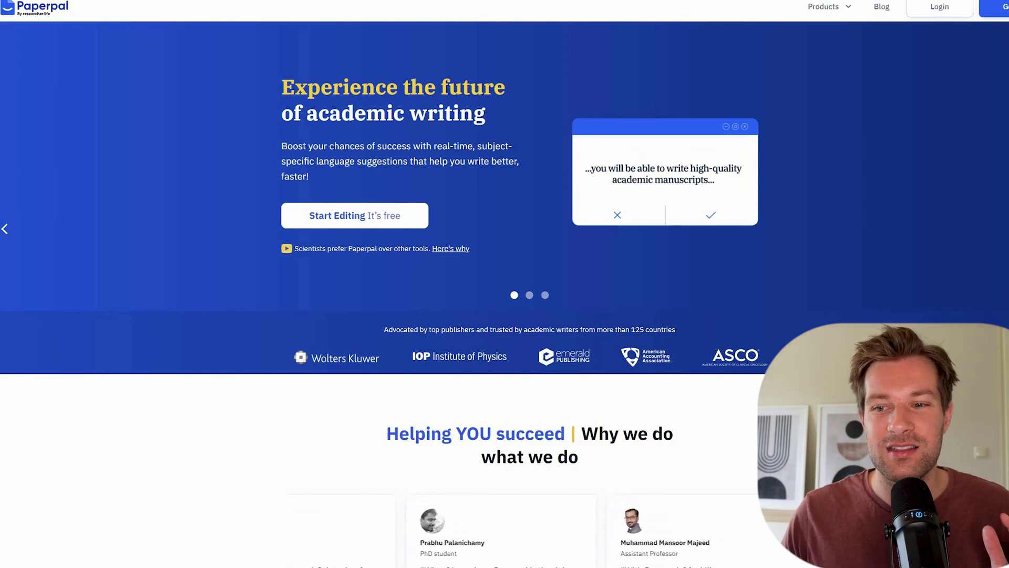
Scroll down the Paperpal homepage toward Start Editing
scroll(509, 242, down, 10)
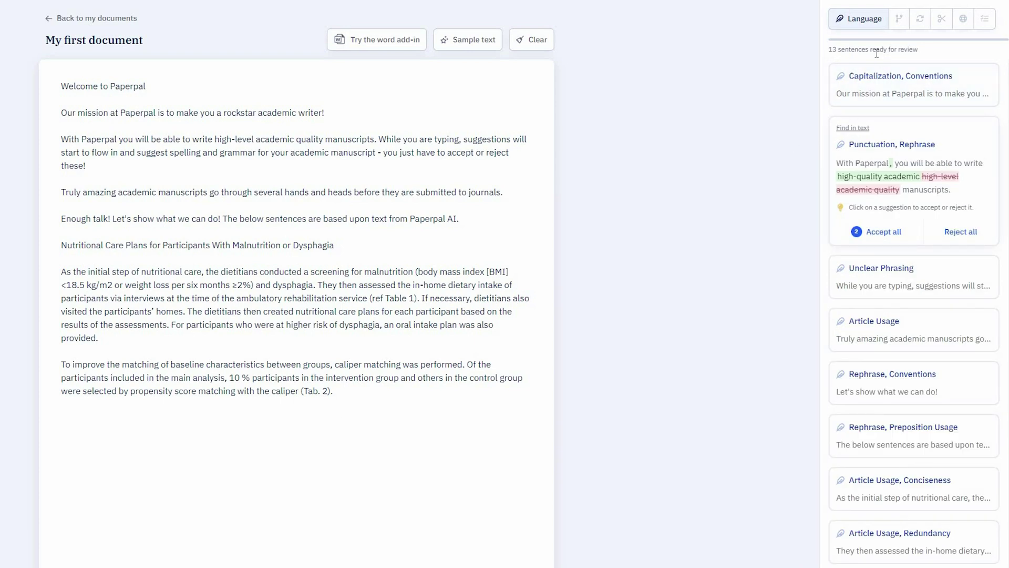
Accept the Rockstar capitalization fix and all punctuation and rephrase fixes for the opening sentence
click(885, 99)
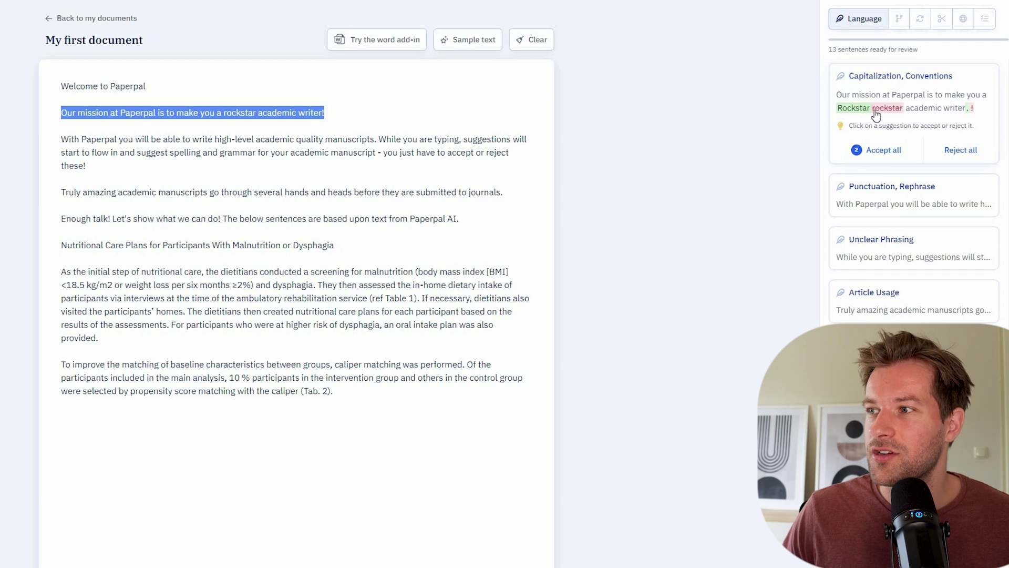
click(901, 153)
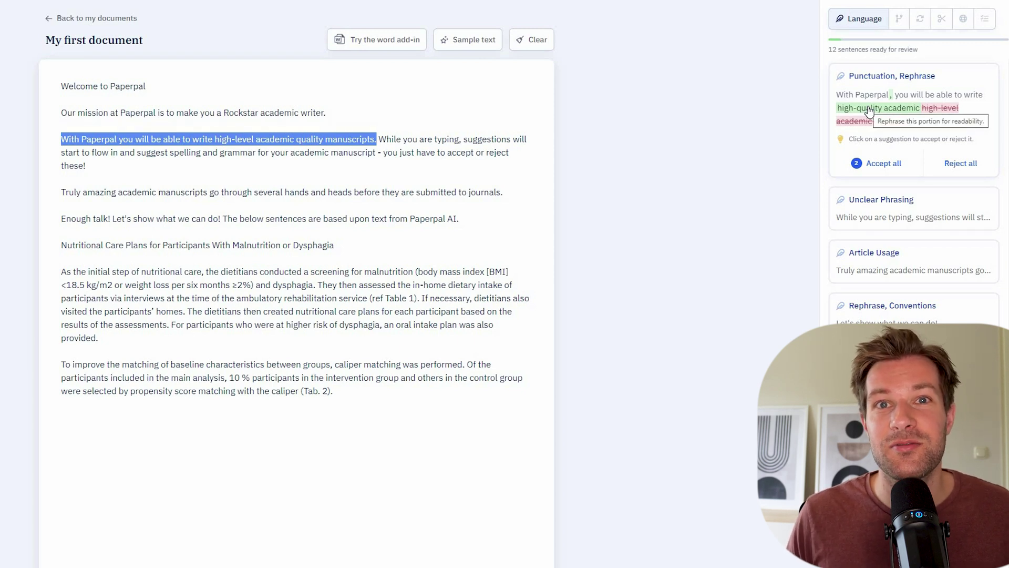
click(891, 166)
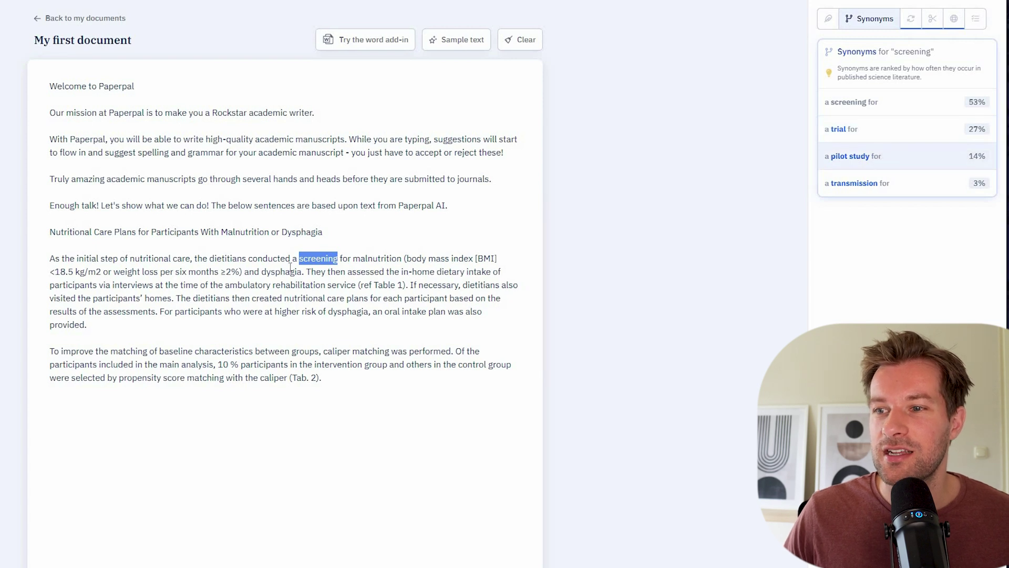
Replace 'screening' with the 'pilot study' synonym and browse the Rewrite and Trim suggestions
click(852, 156)
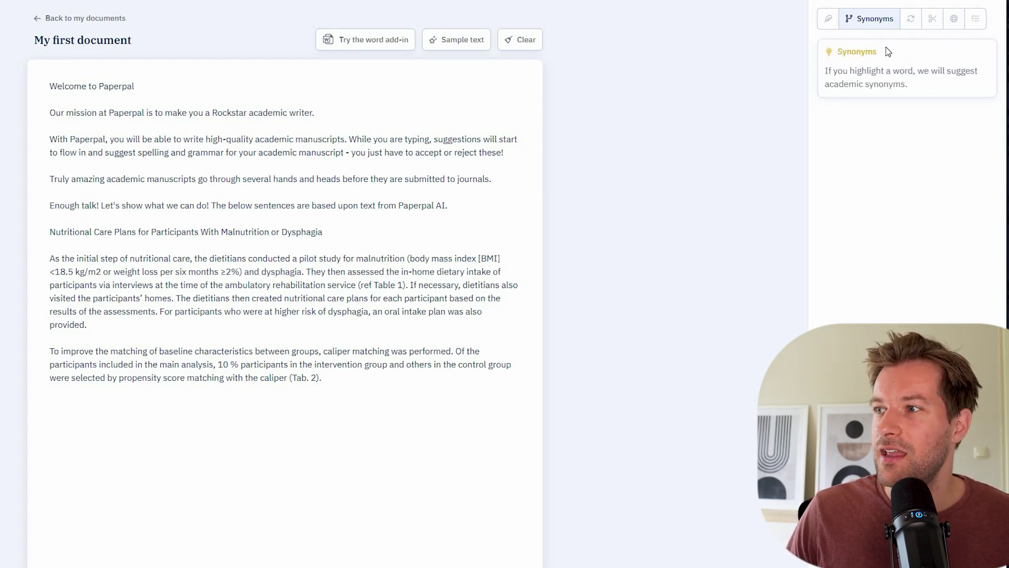
click(911, 18)
click(924, 25)
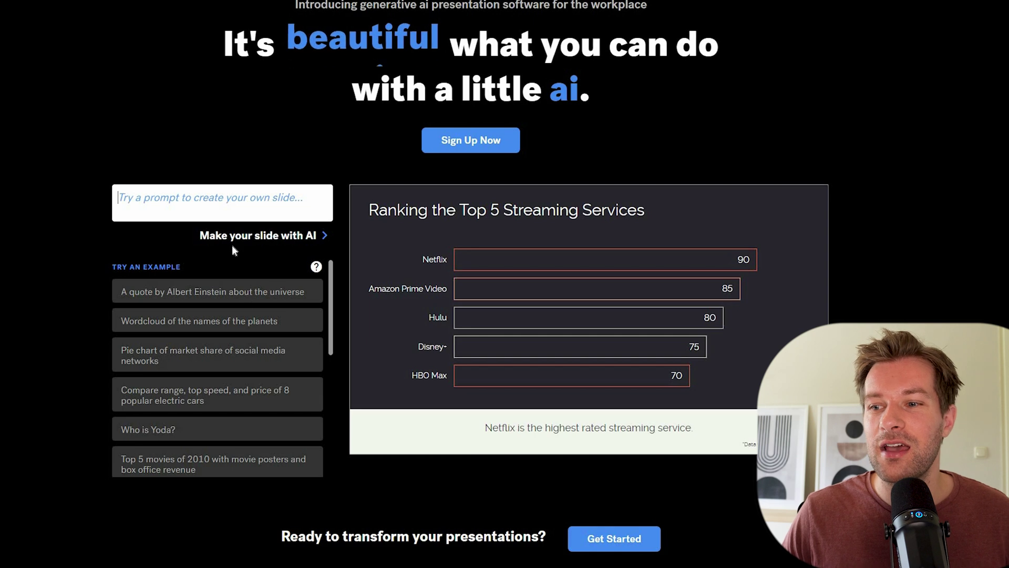
Generate example slides from the Albert Einstein quote and planet-name word cloud prompts
scroll(173, 232, down, 1)
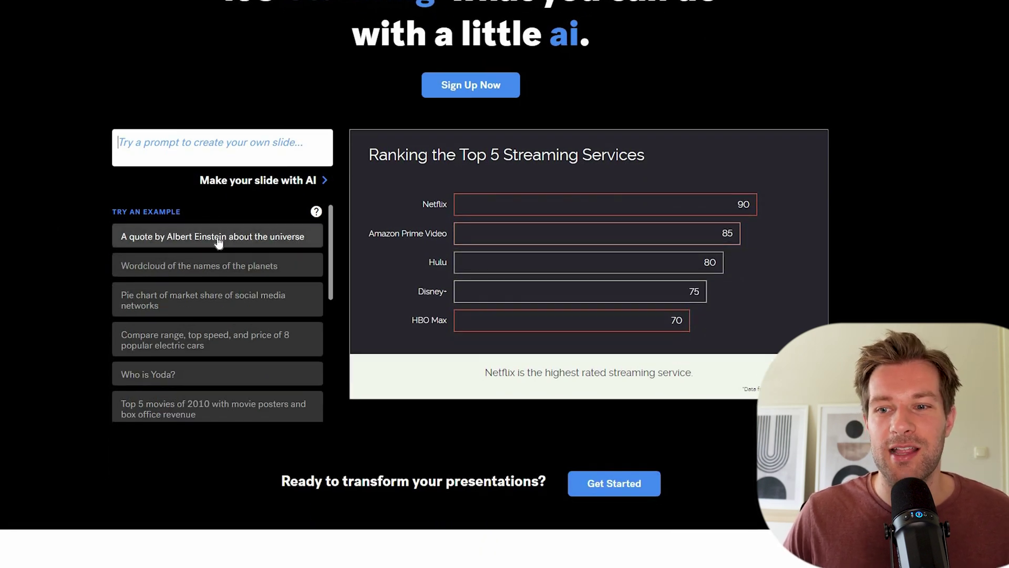
click(220, 240)
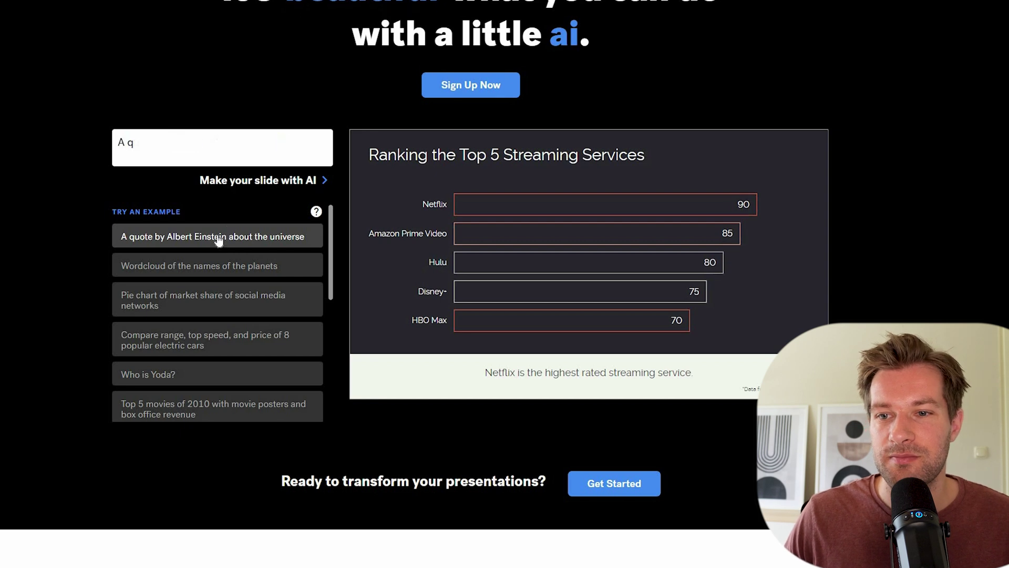
click(265, 191)
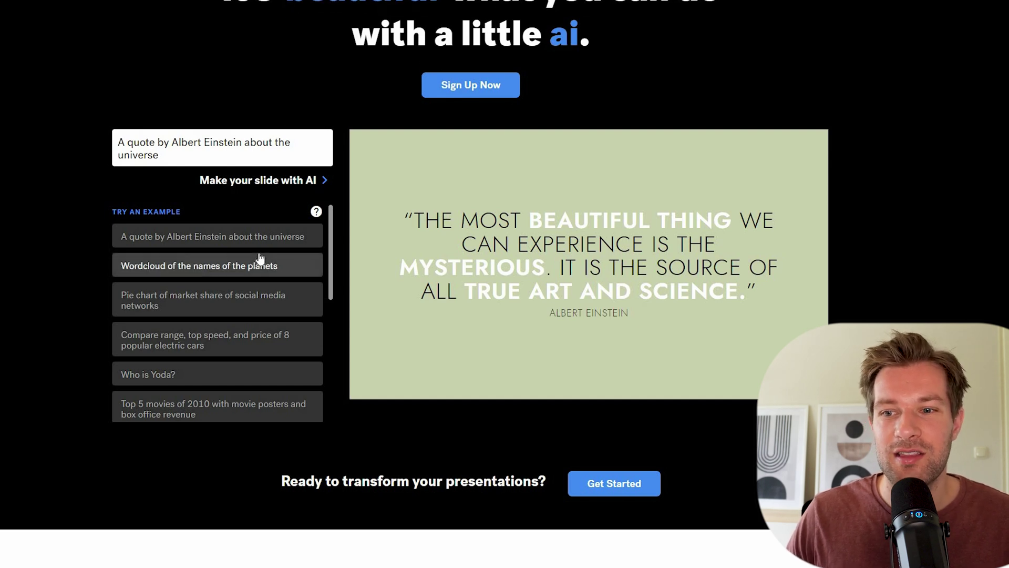
scroll(259, 260, down, 1)
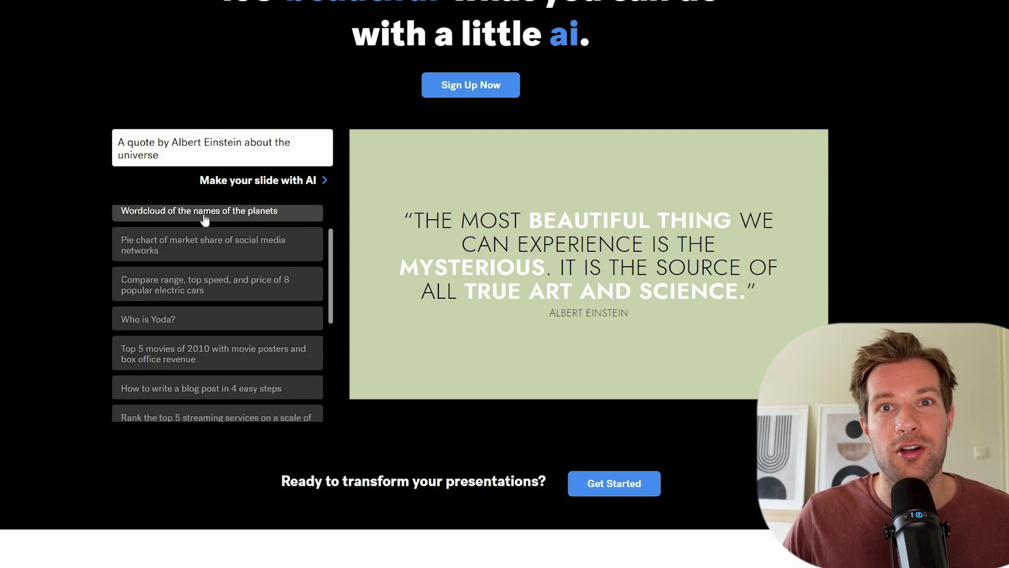
click(204, 216)
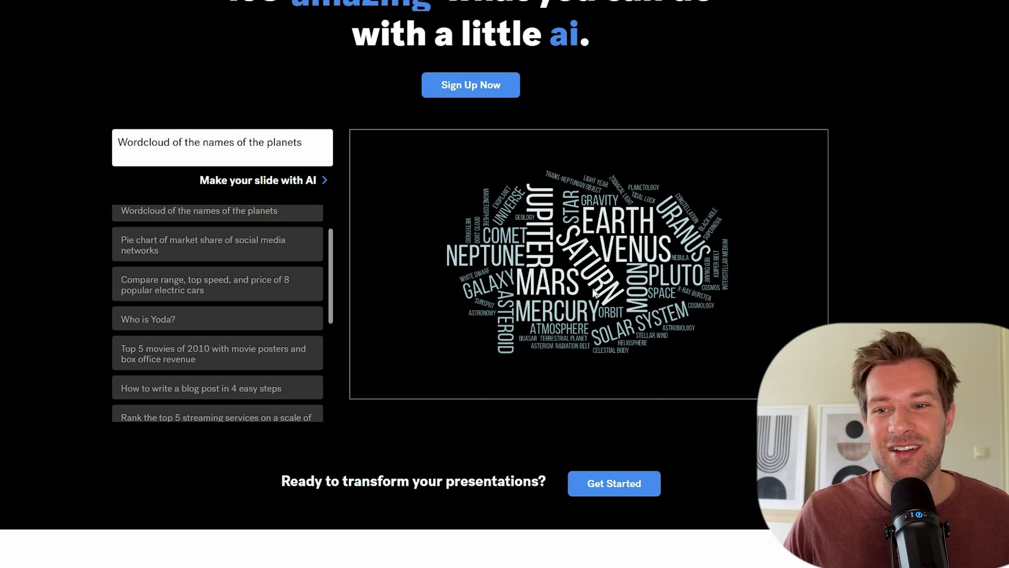
Generate a social media market share pie chart slide and a 'blog post in 4 easy steps' slide
click(217, 250)
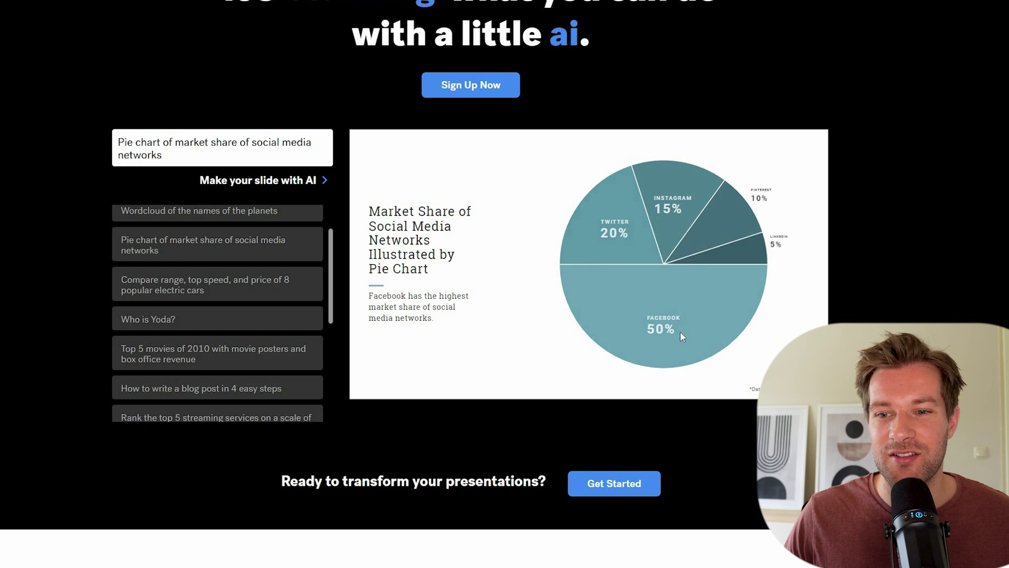
scroll(242, 301, down, 3)
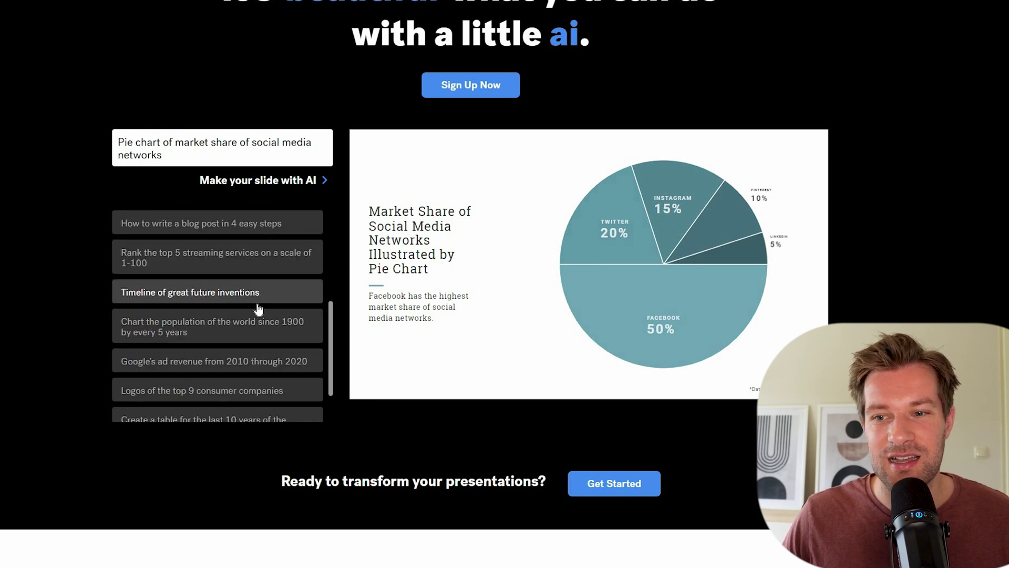
scroll(257, 309, up, 1)
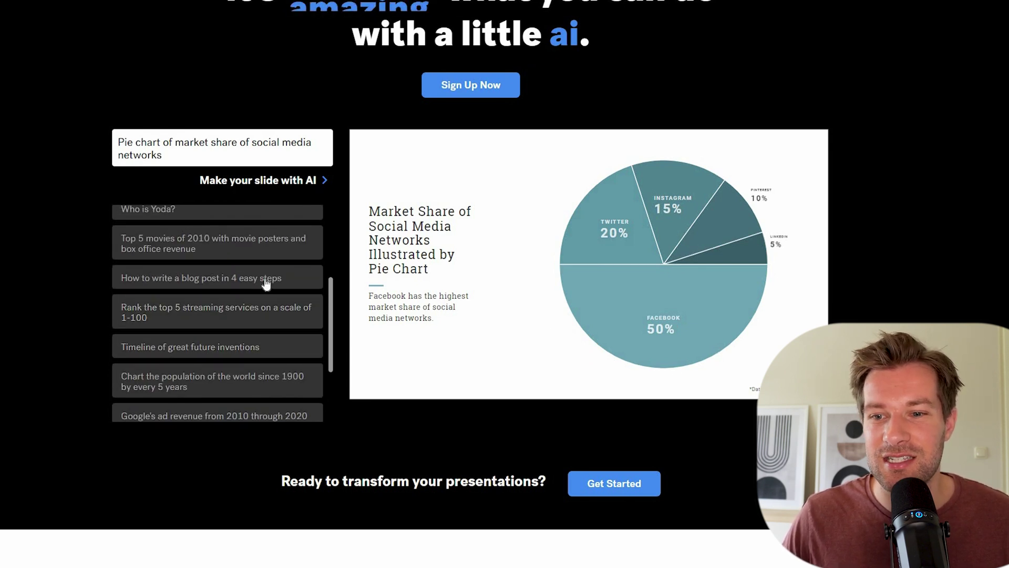
click(264, 283)
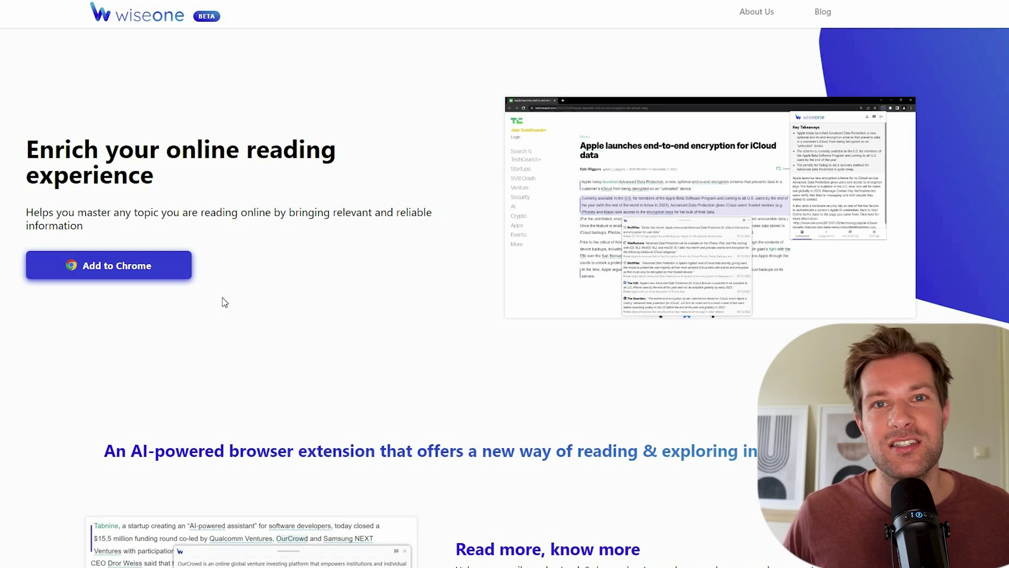
Browse the Wiseone homepage and open the extension's Chrome Web Store listing
scroll(289, 240, down, 4)
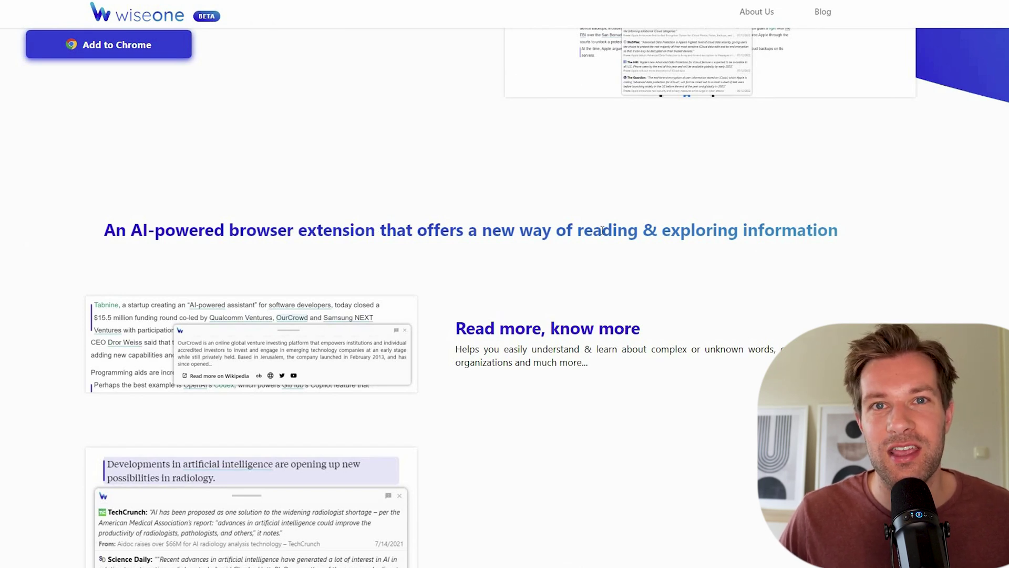
scroll(197, 184, up, 3)
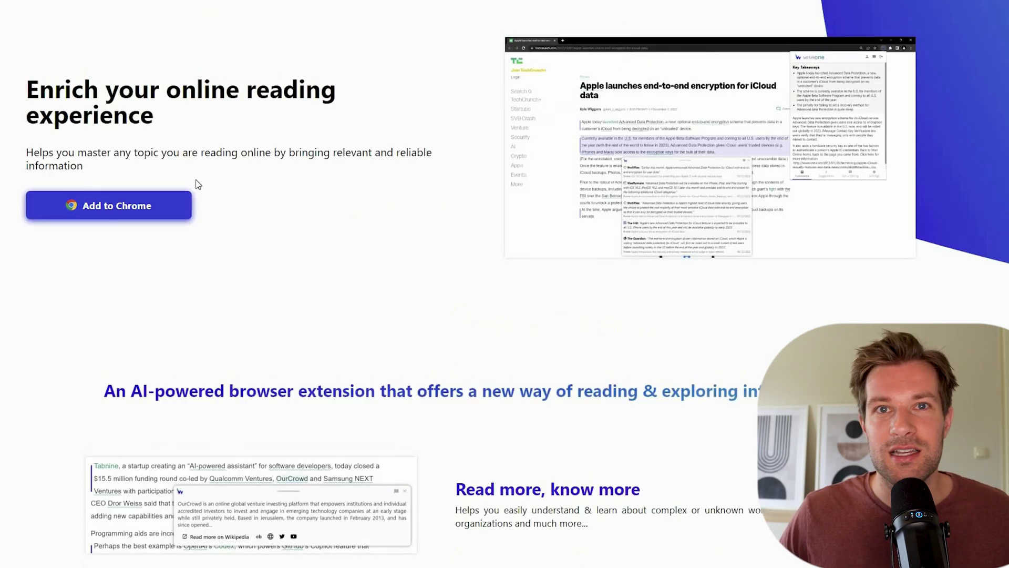
click(124, 210)
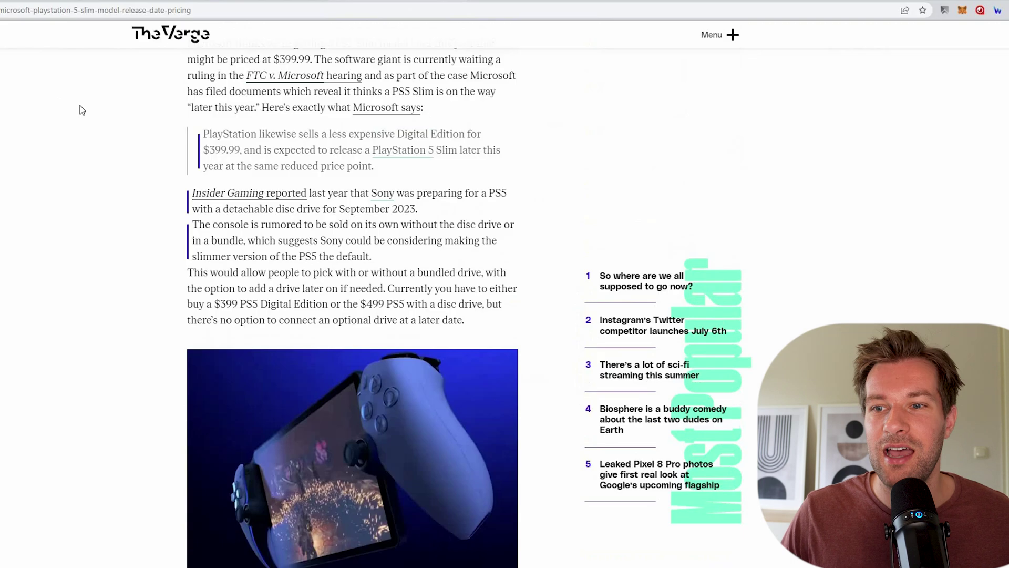
scroll(79, 105, up, 10)
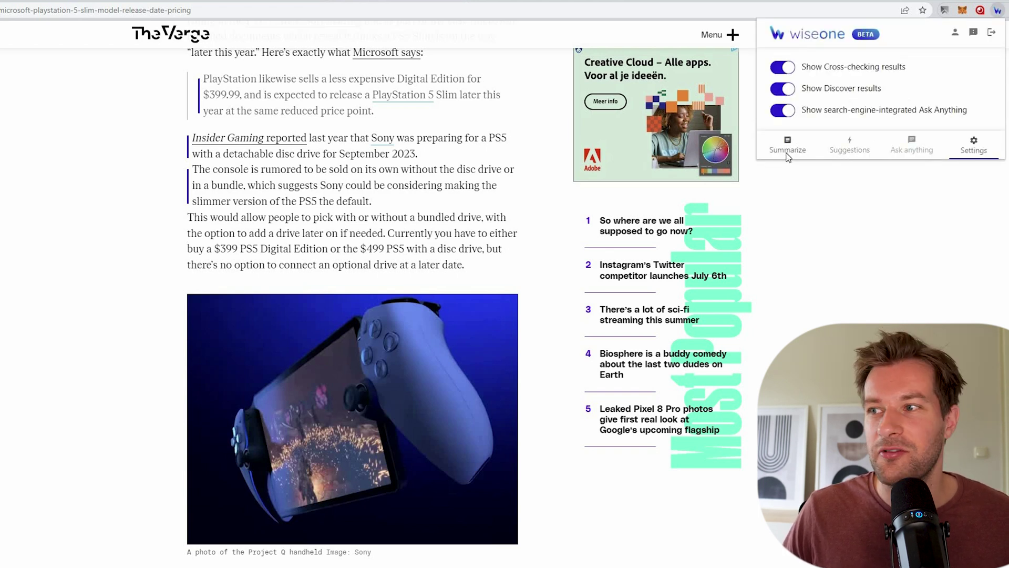
Summarize the Verge article and cross-check the Insider Gaming claim against other sources
click(788, 153)
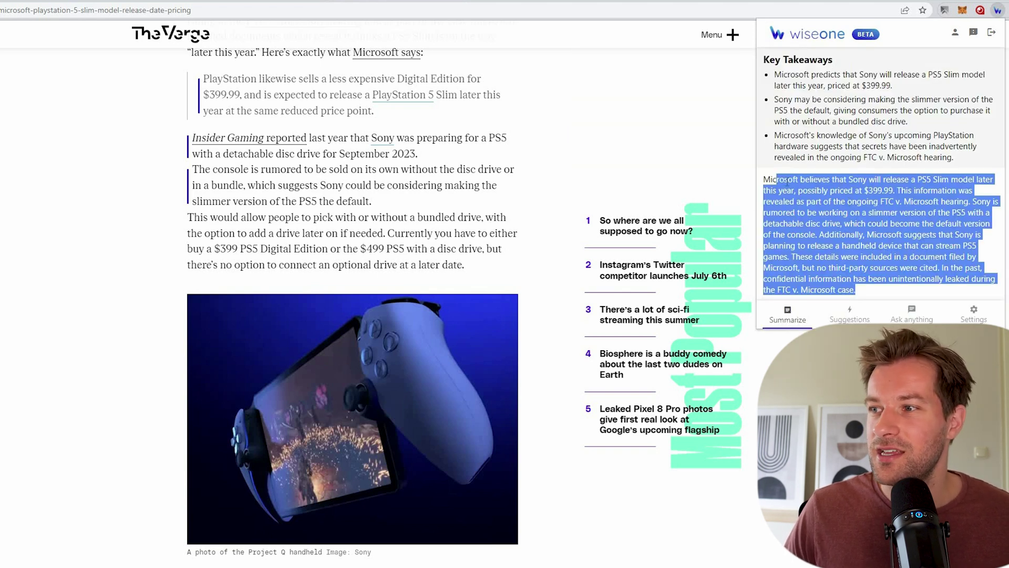
click(369, 154)
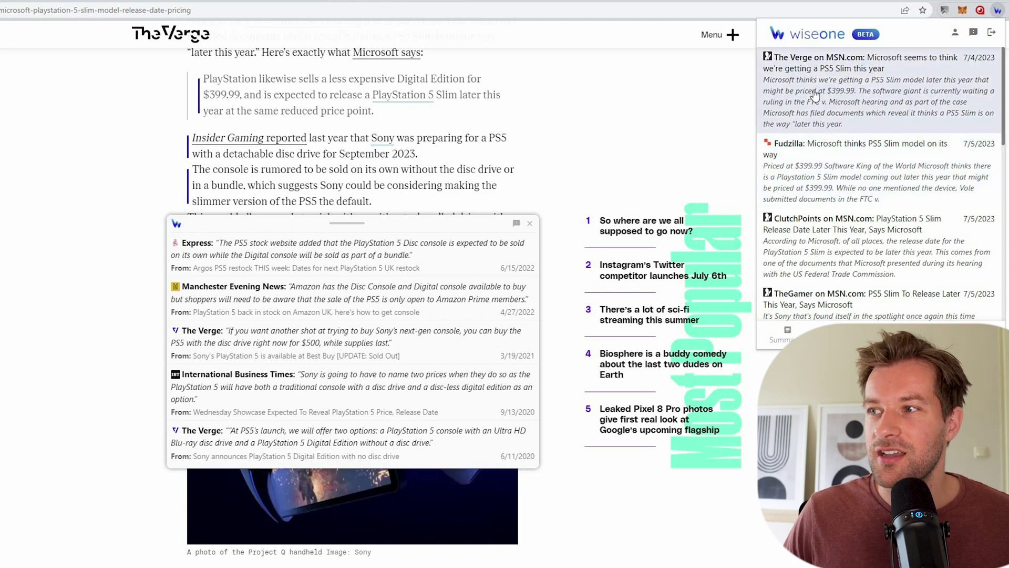
scroll(827, 113, down, 10)
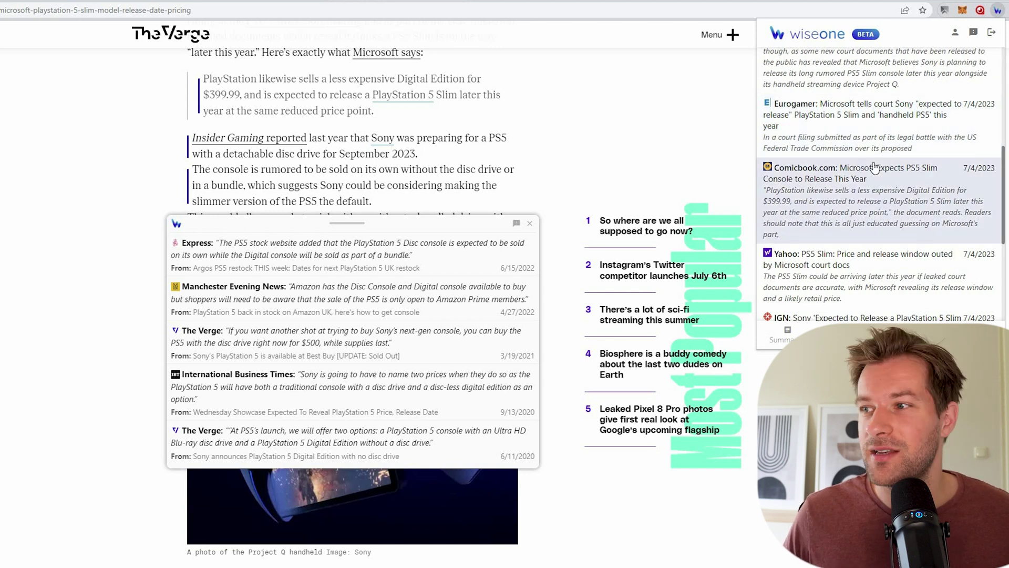
scroll(827, 239, down, 2)
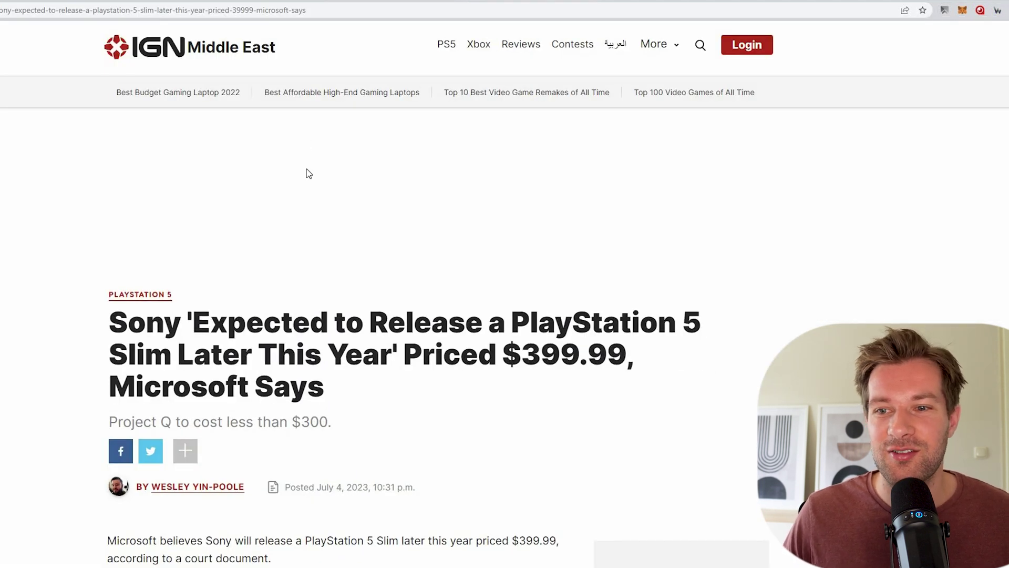
scroll(284, 210, down, 6)
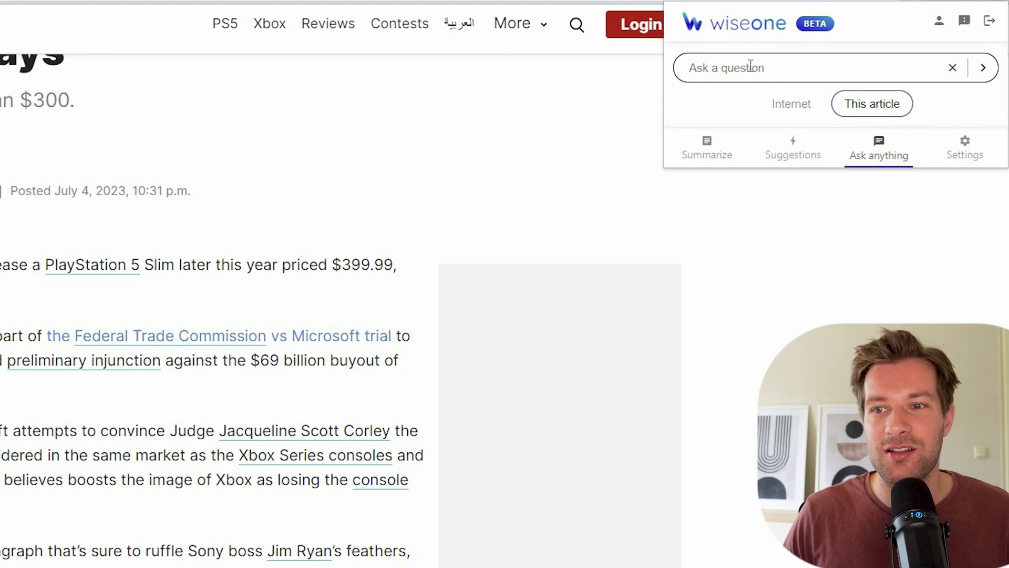
Ask Wiseone 'what price will the ps5 be?' about the IGN PS5 Slim article
click(750, 65)
text(what price will)
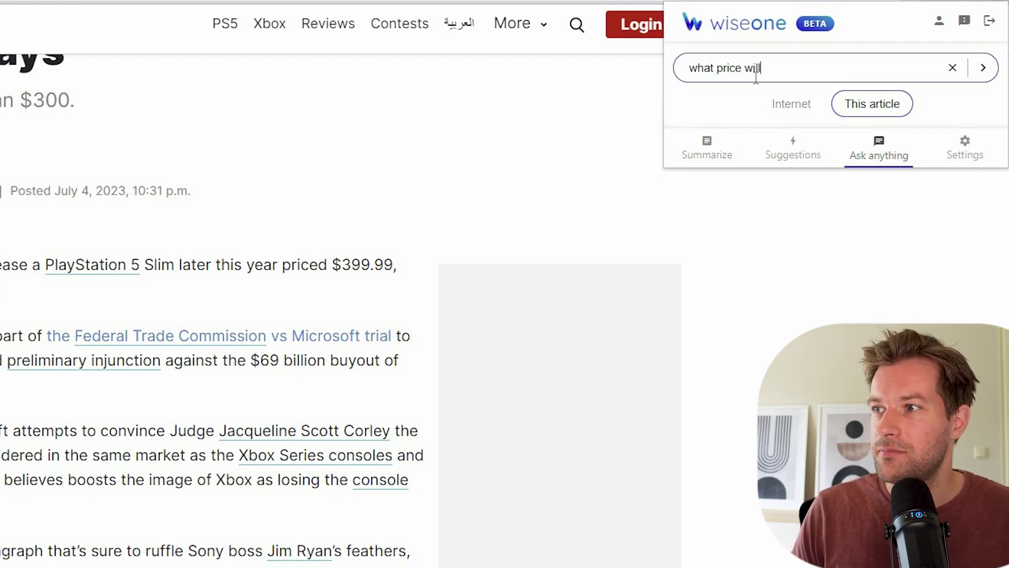
text( the ps5 be?)
key(Return)
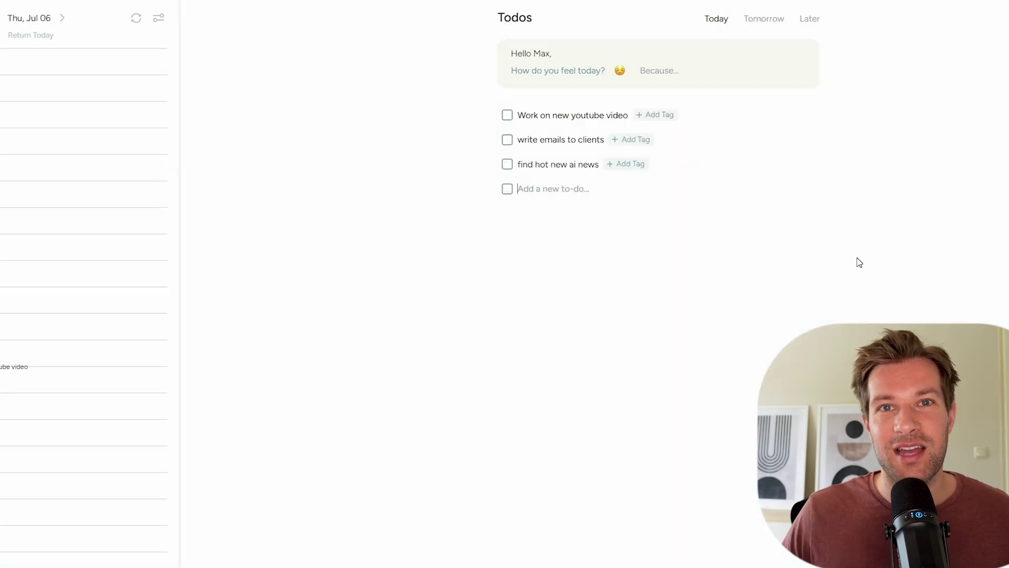
Auto-plan all three todos onto today's calendar, giving 'write emails to clients' 45 minutes
click(579, 121)
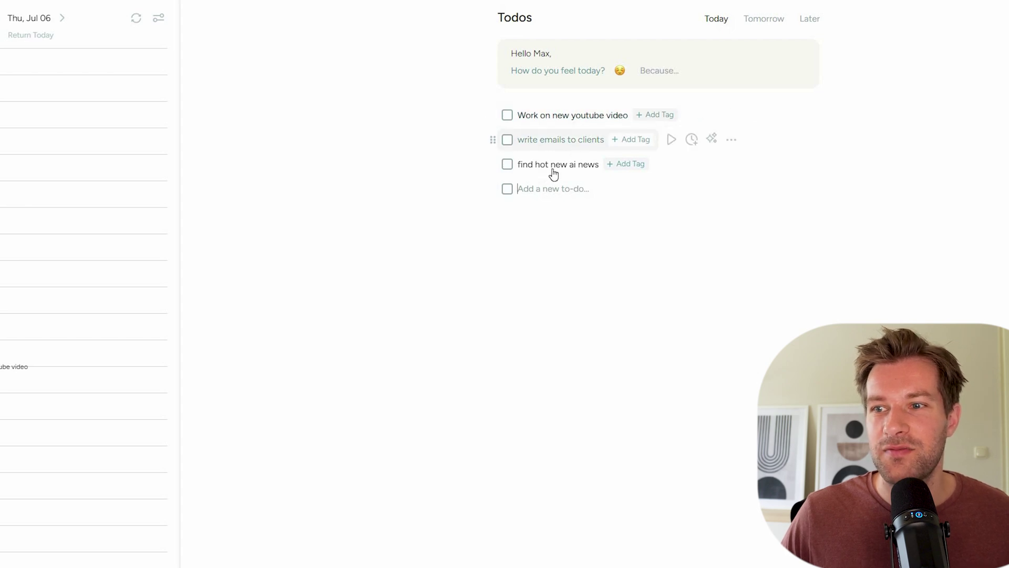
mouse_move(566, 174)
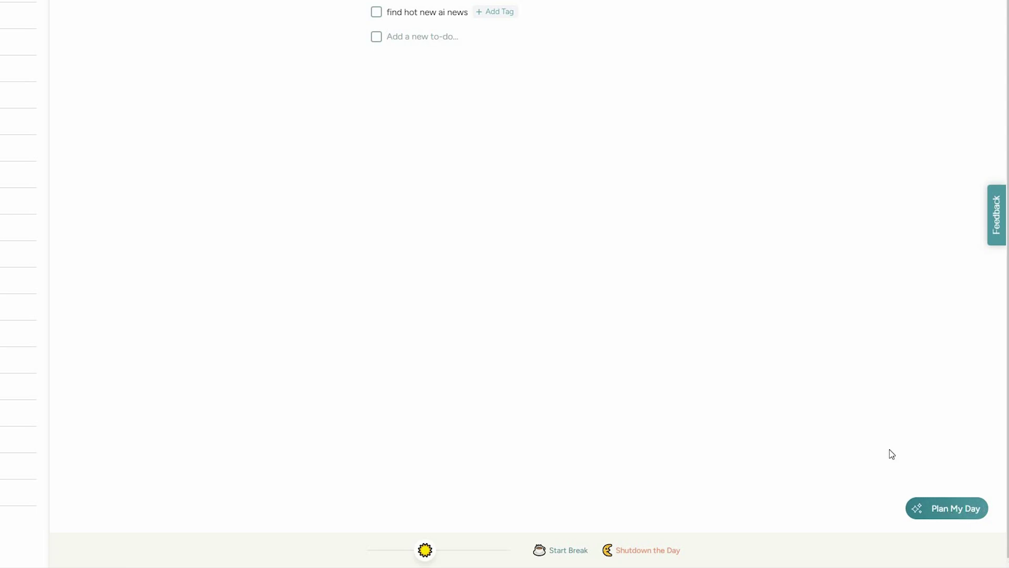
click(944, 508)
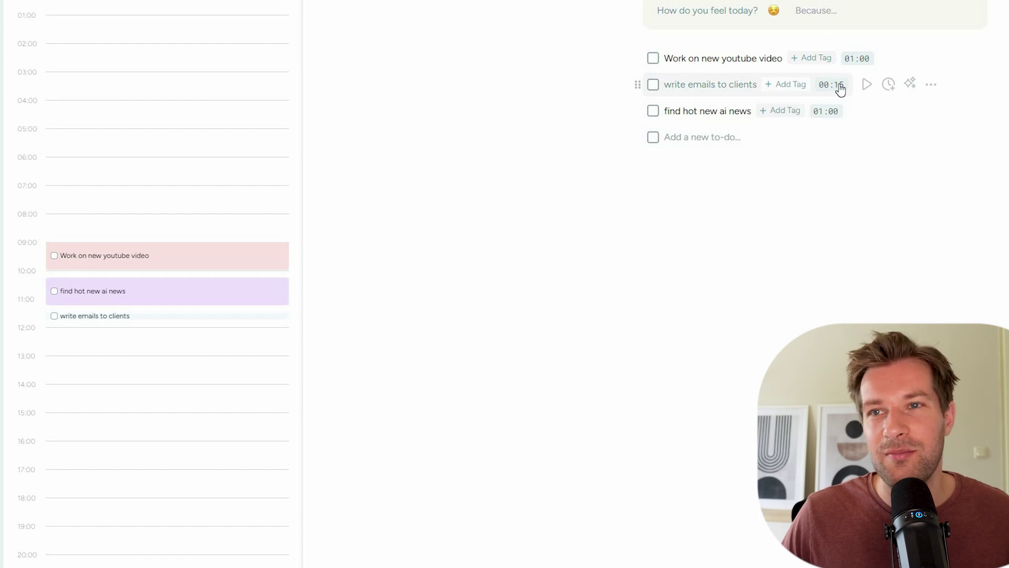
click(889, 85)
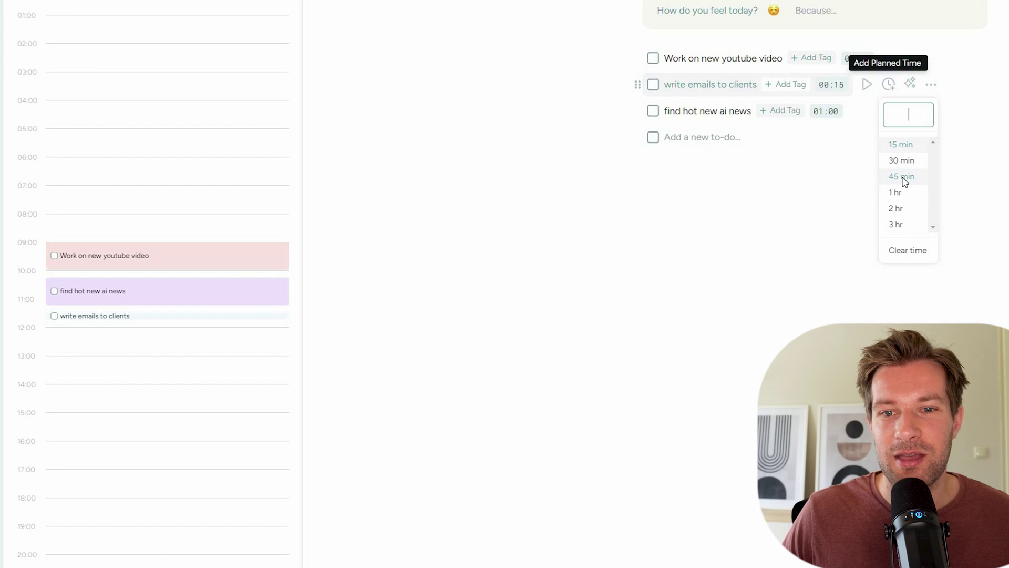
click(902, 177)
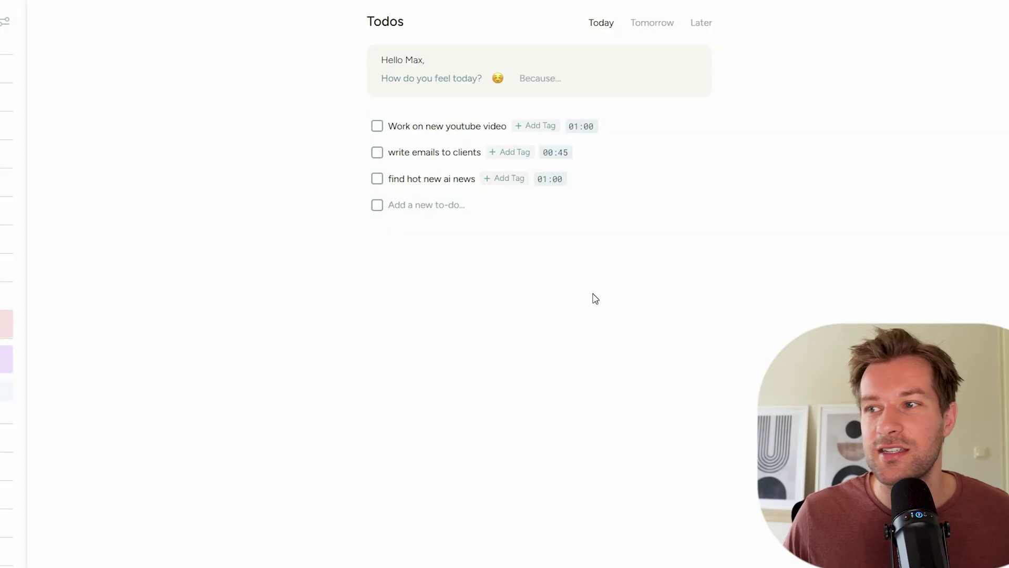
Rewrite the first todo as 'Create a script for the new YouTube video.' with the AI Assistant
mouse_move(657, 127)
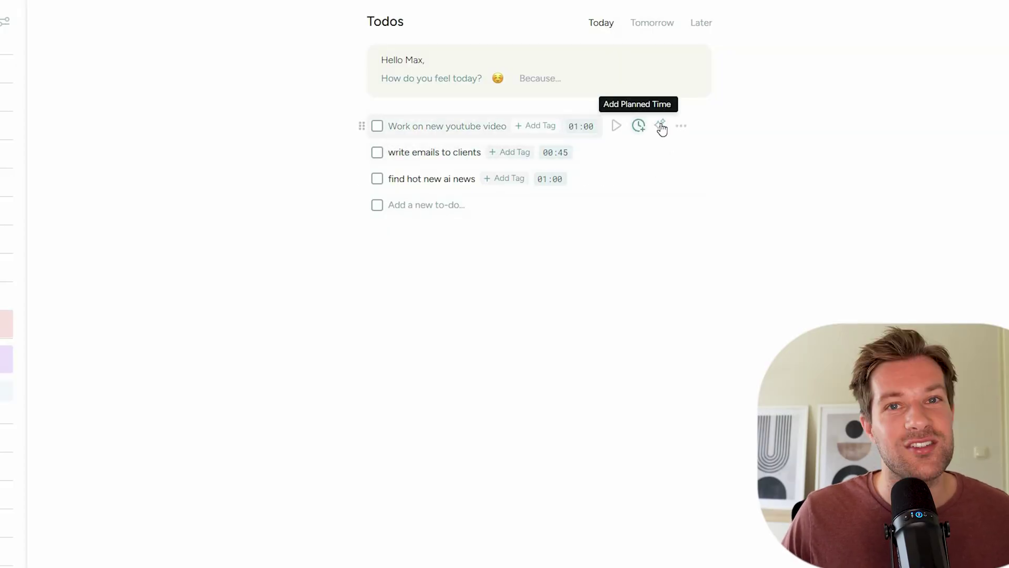
click(660, 127)
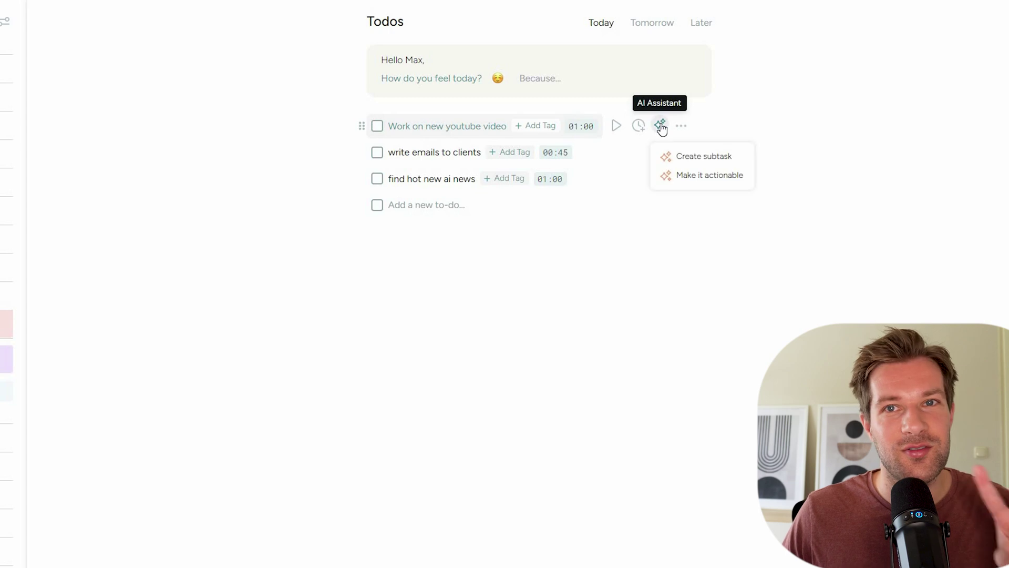
click(692, 181)
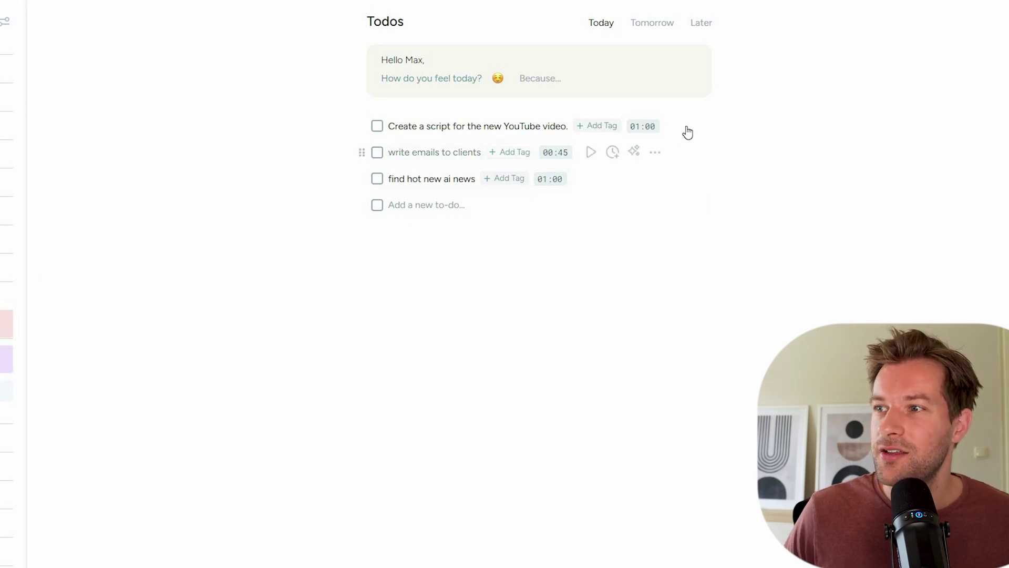
Generate AI subtasks for the YouTube script todo and view its ten subtasks
mouse_move(688, 131)
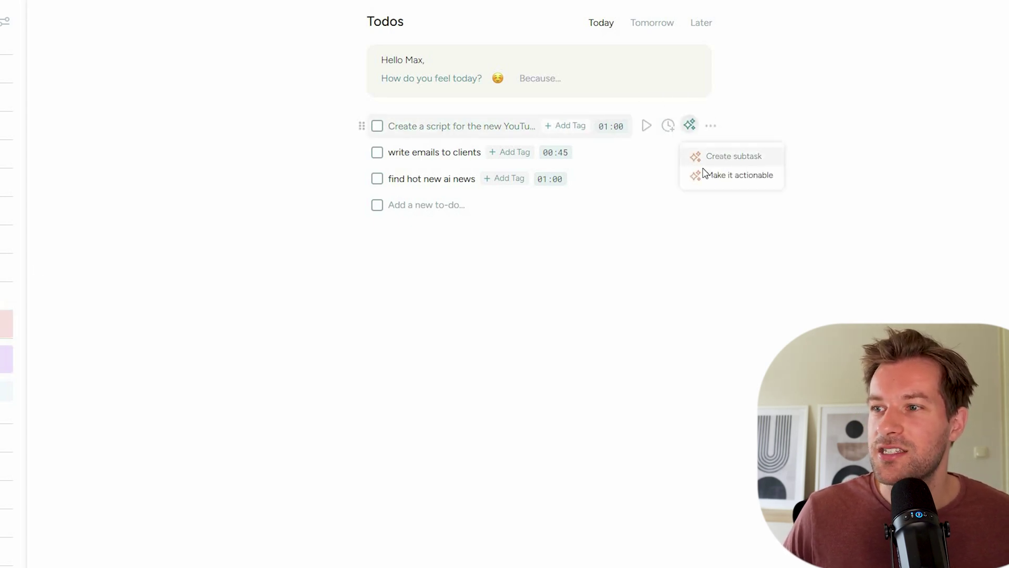
click(701, 173)
click(462, 139)
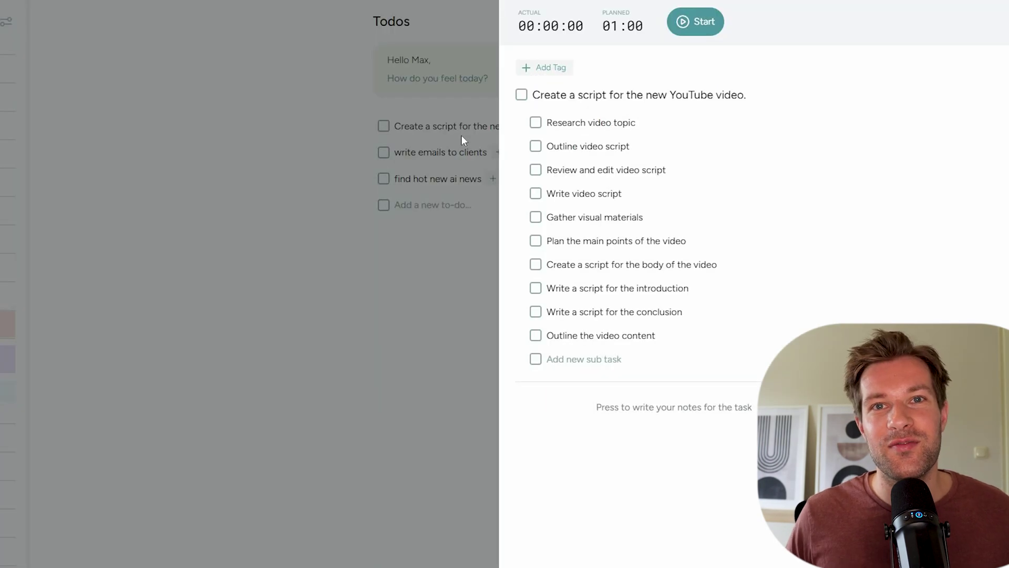